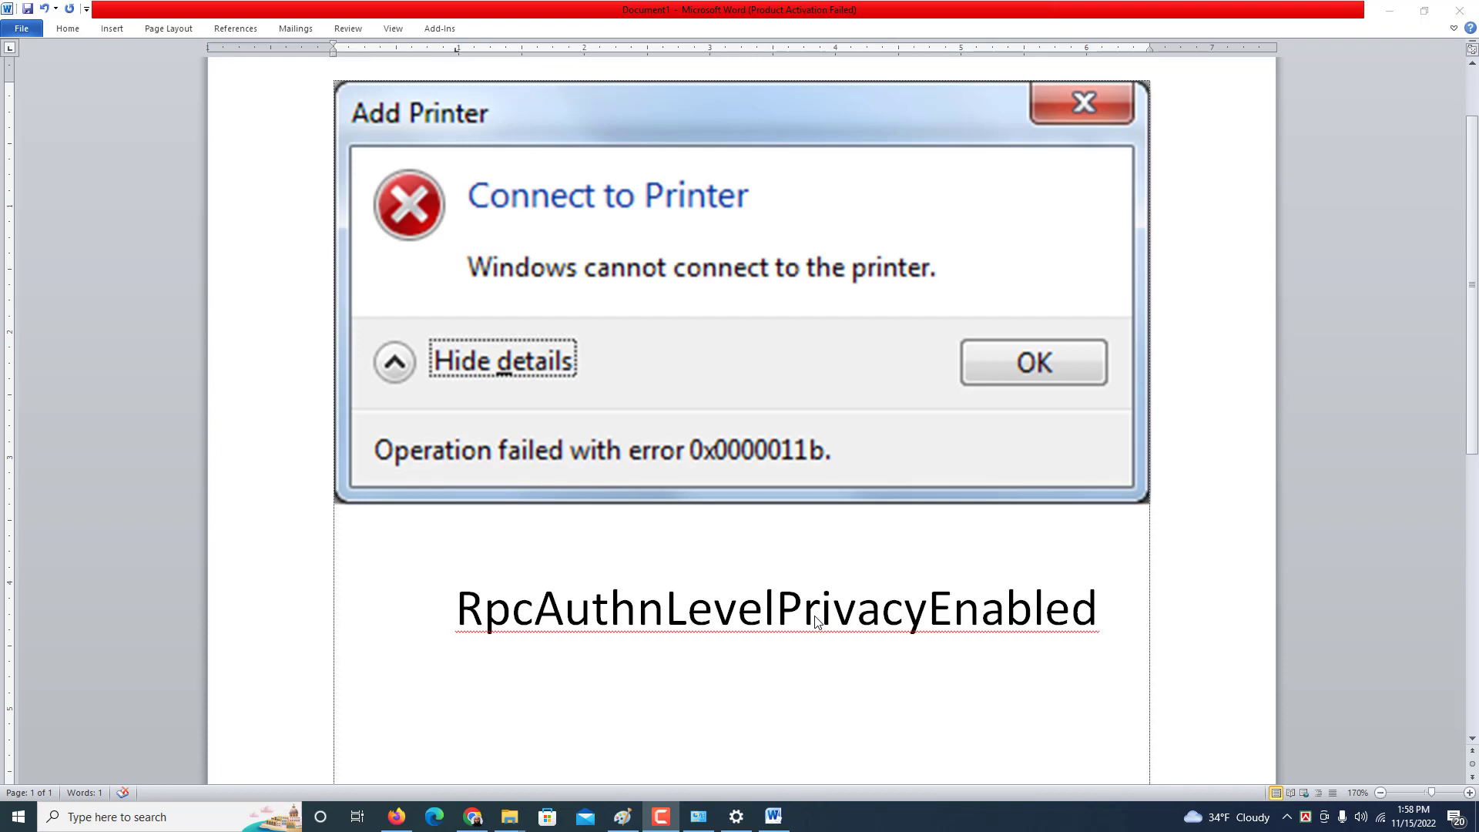
Browse to the network computer \\pc and show the available actions for its shared HP LaserJet Pro M404-M405 printer.
key(super+d)
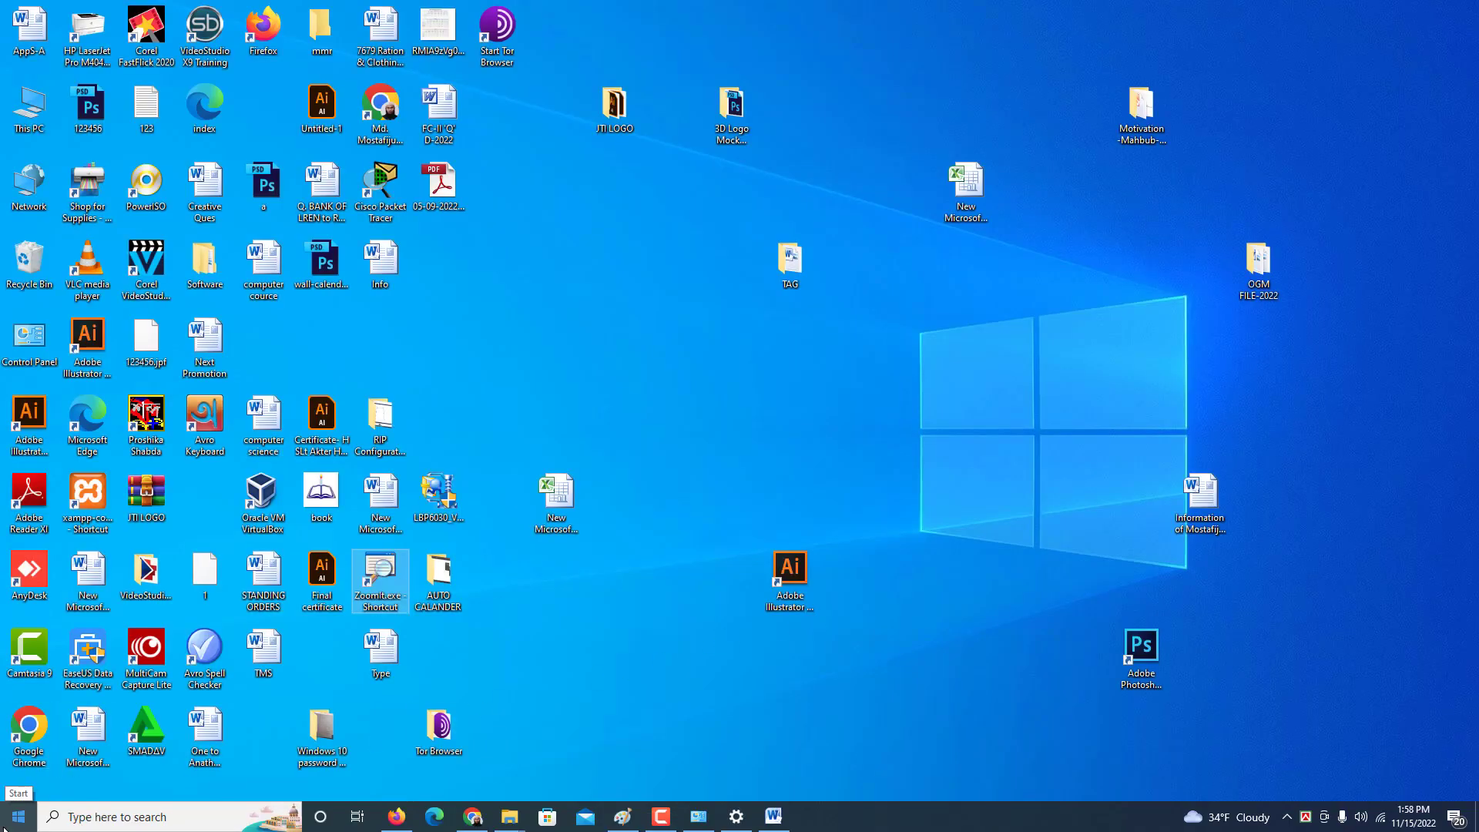
key(super+r)
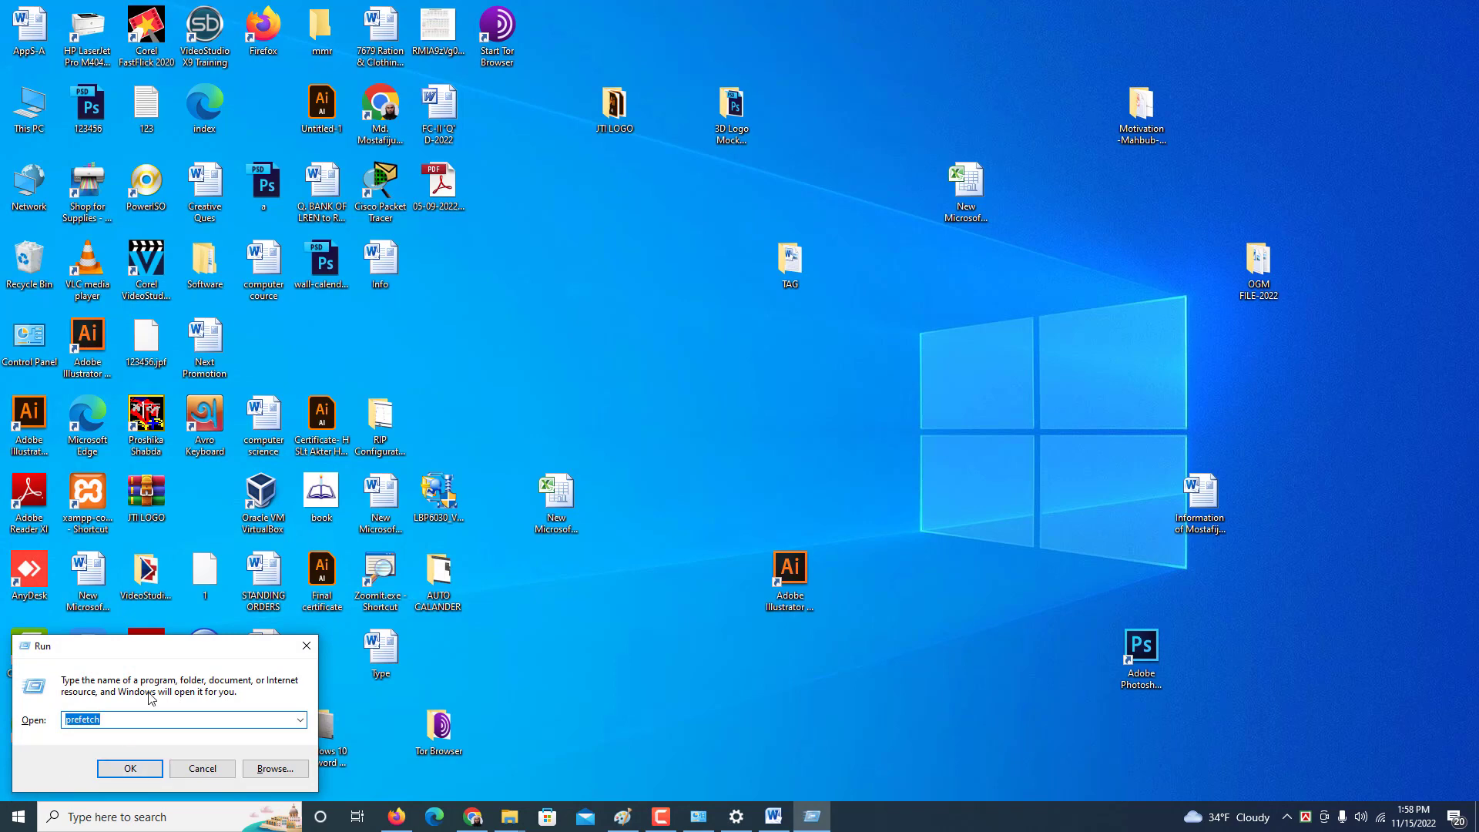
text(\\)
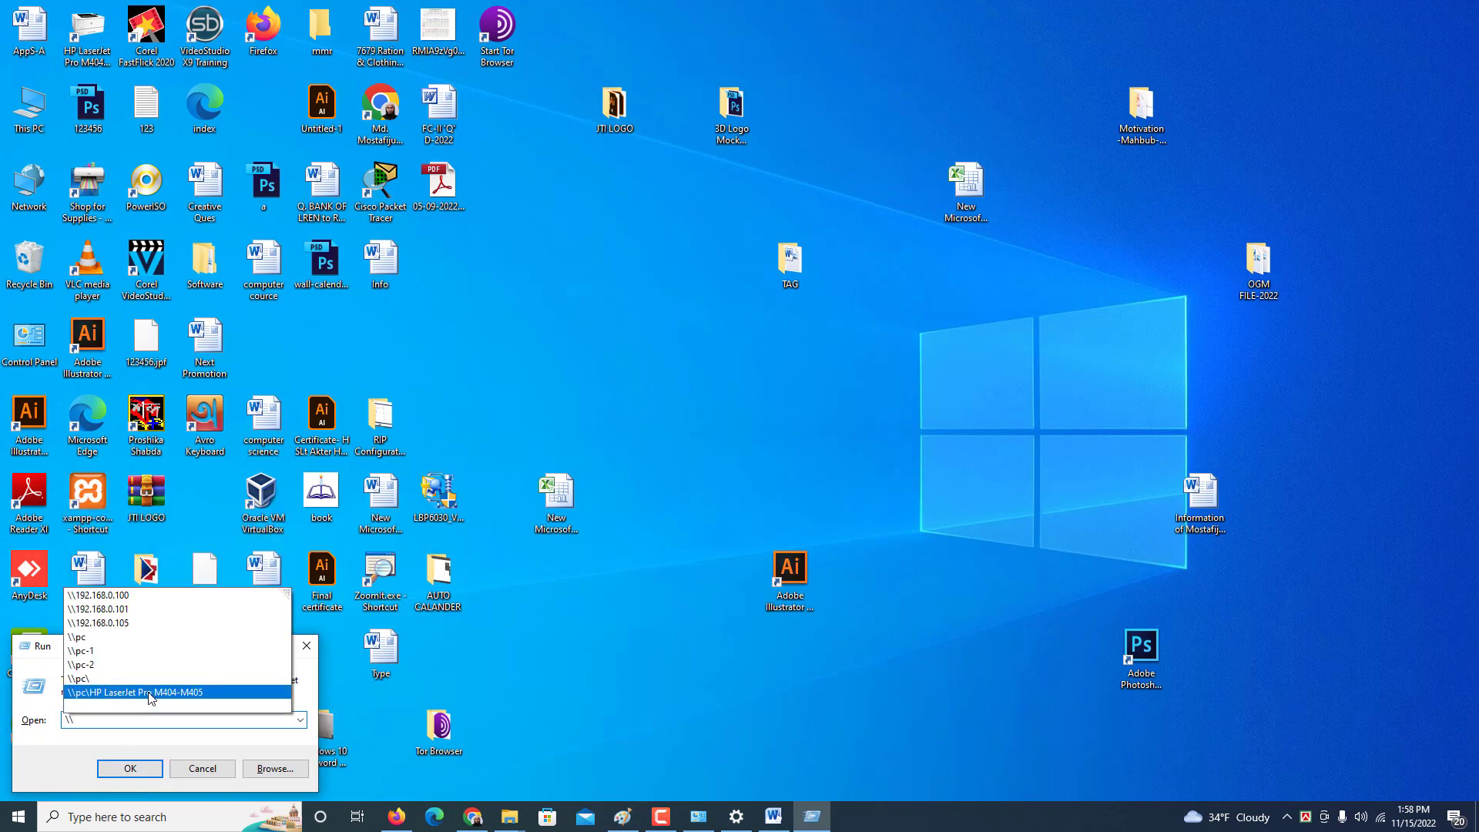
text(pc)
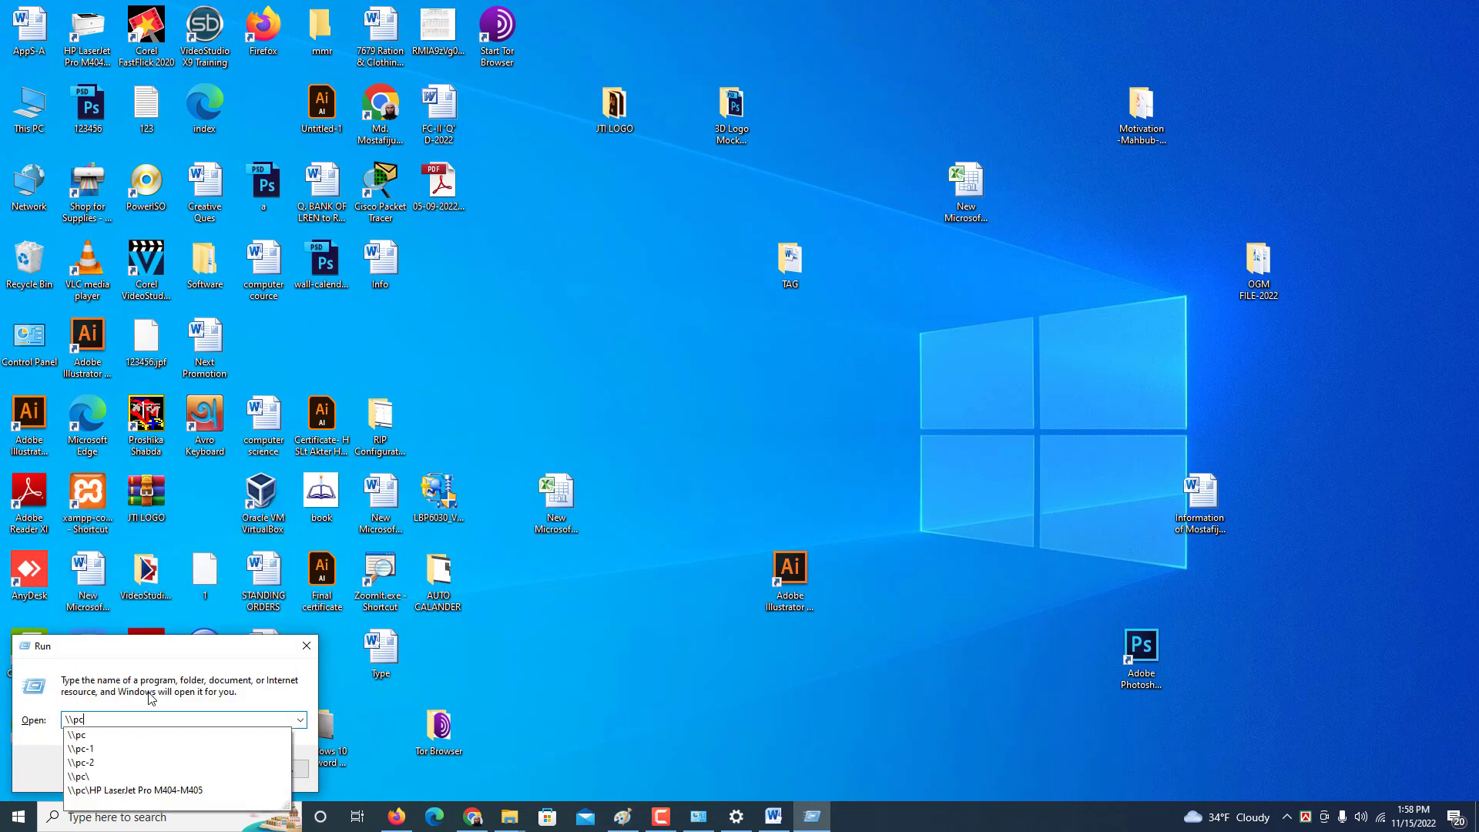
key(Return)
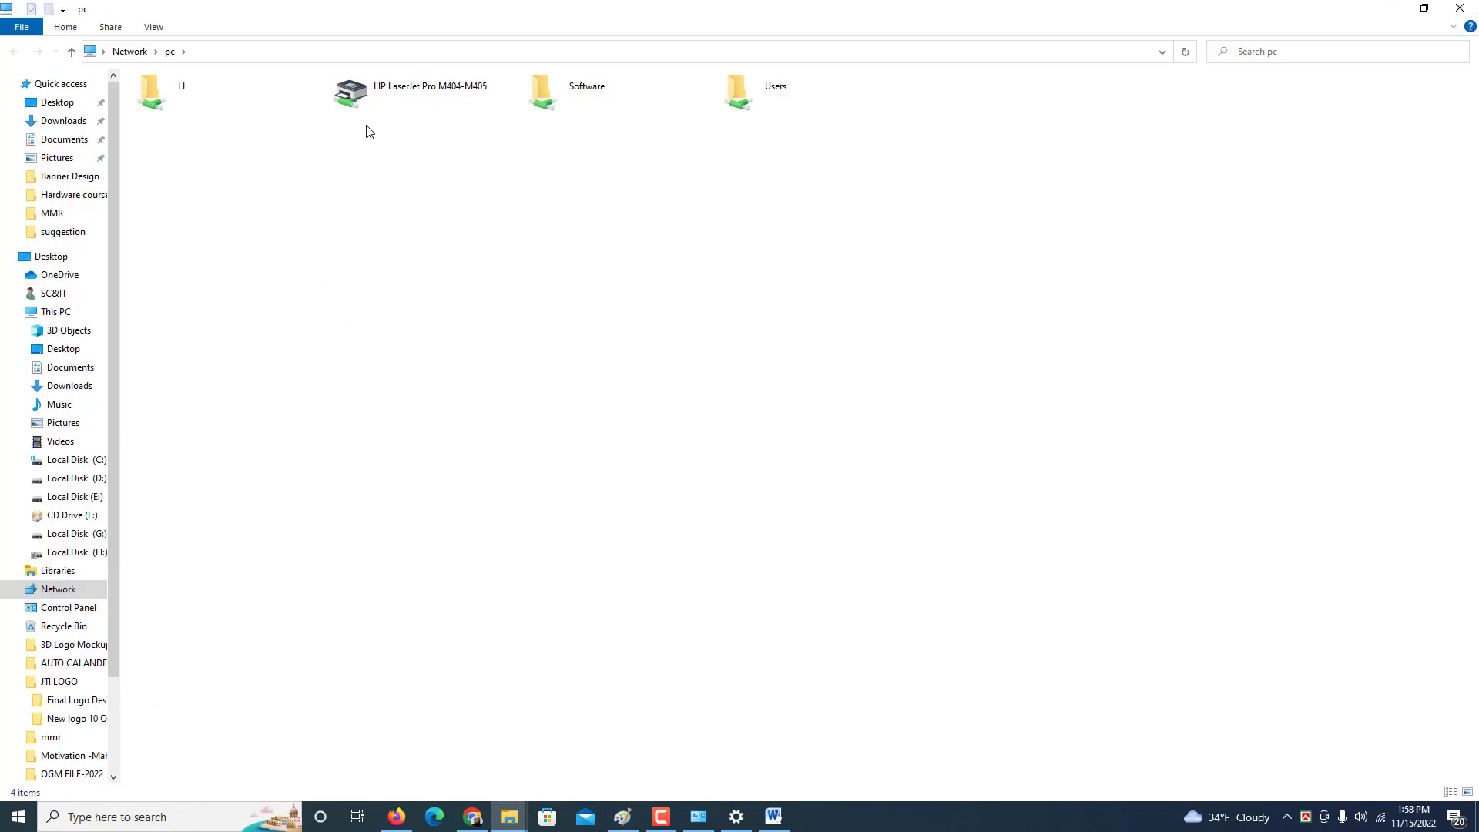
right_click(366, 108)
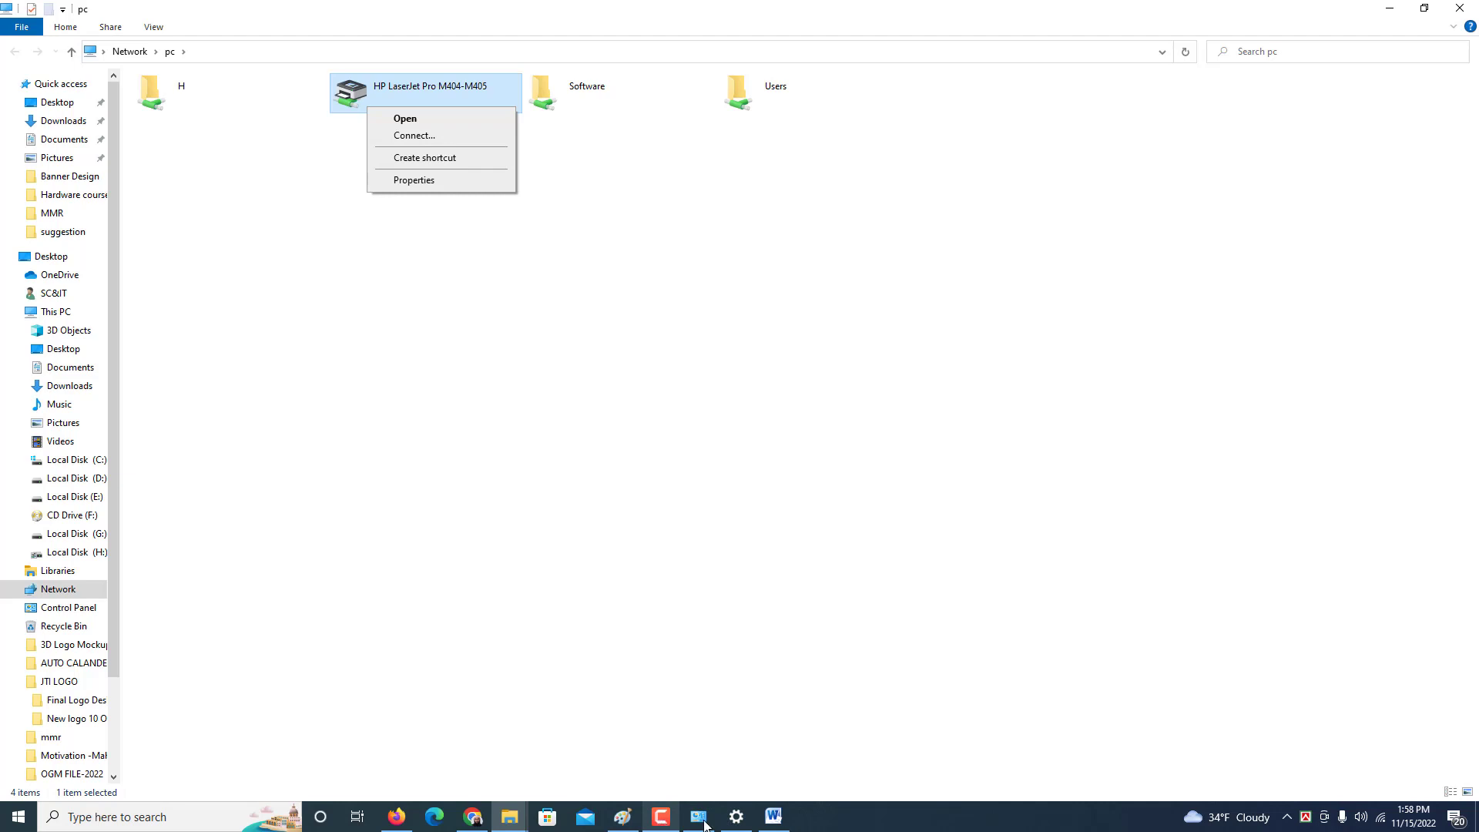
Review the Connect to Printer error image in the Word document and return to the desktop.
click(767, 822)
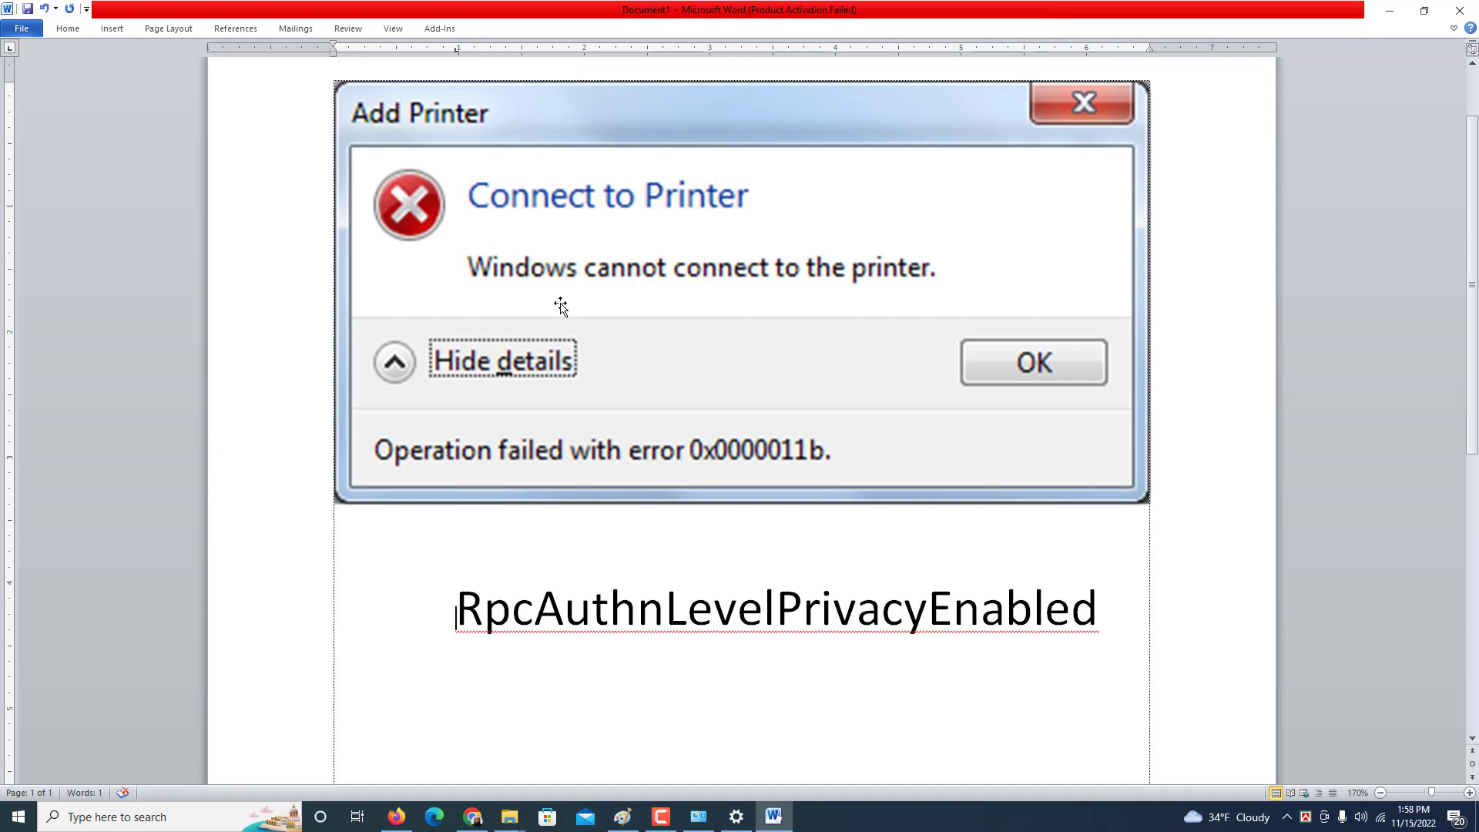
key(super+d)
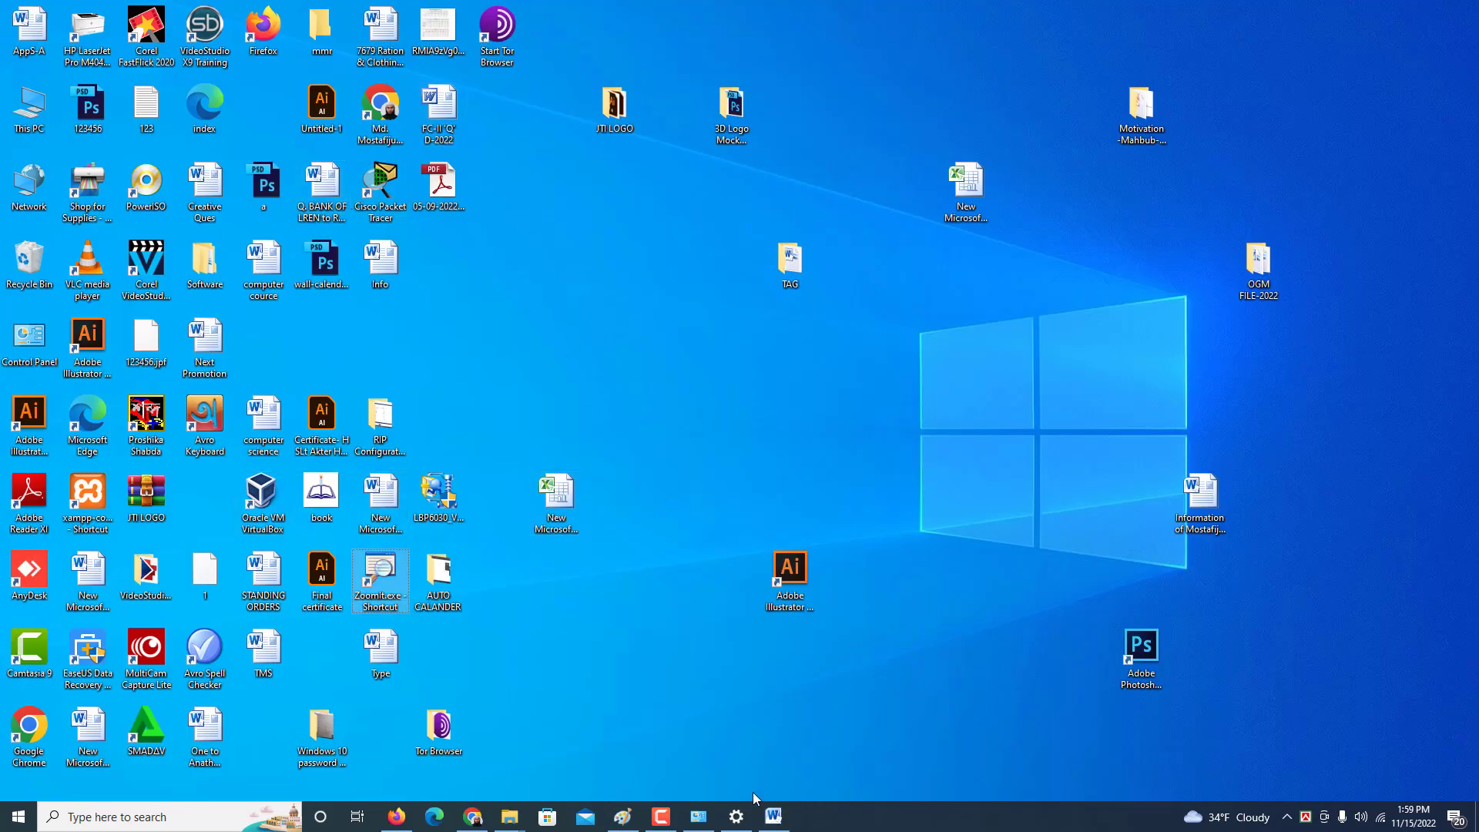
click(661, 816)
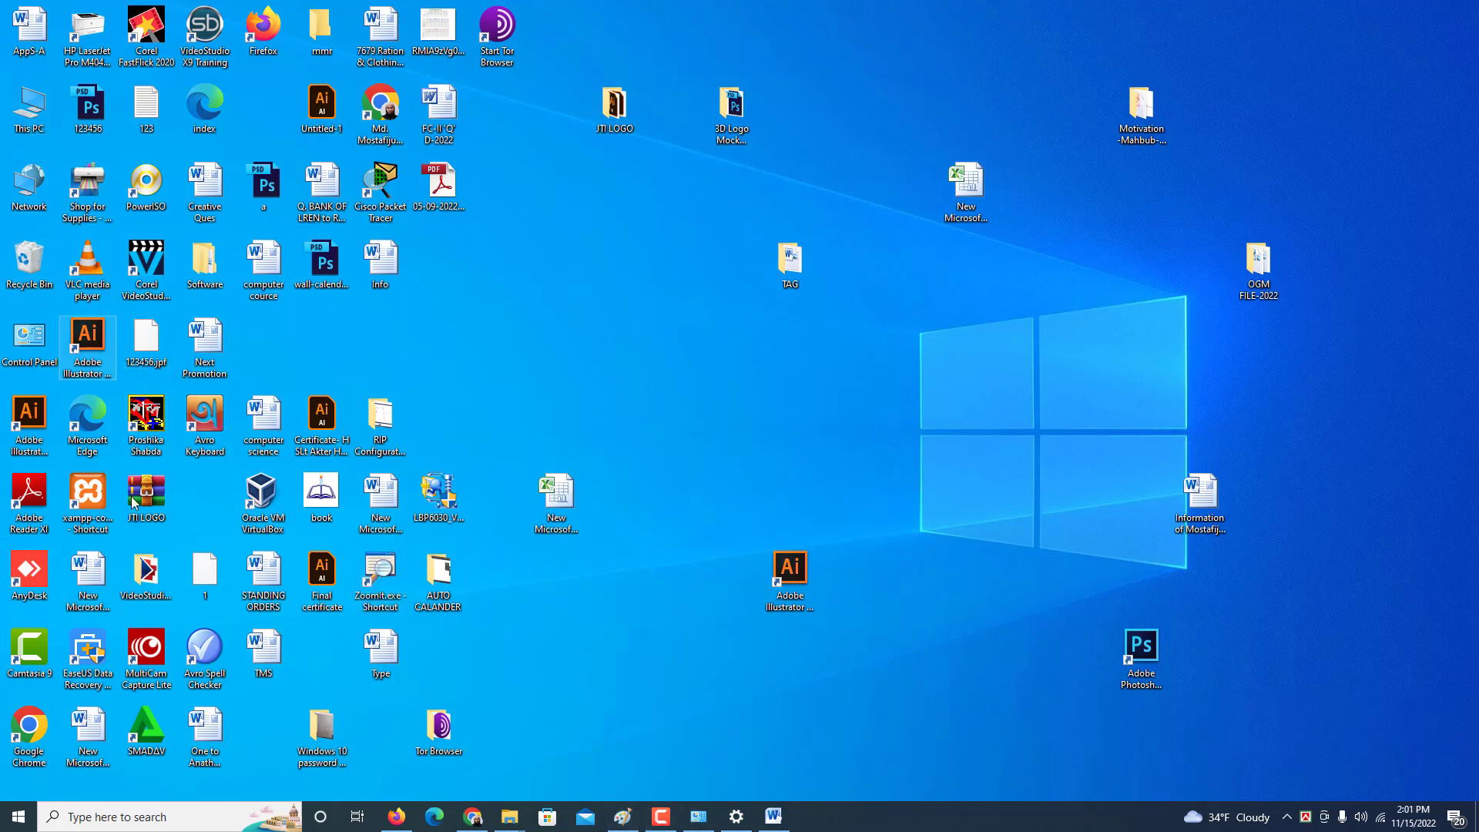
Find and open the Registry Editor.
click(200, 809)
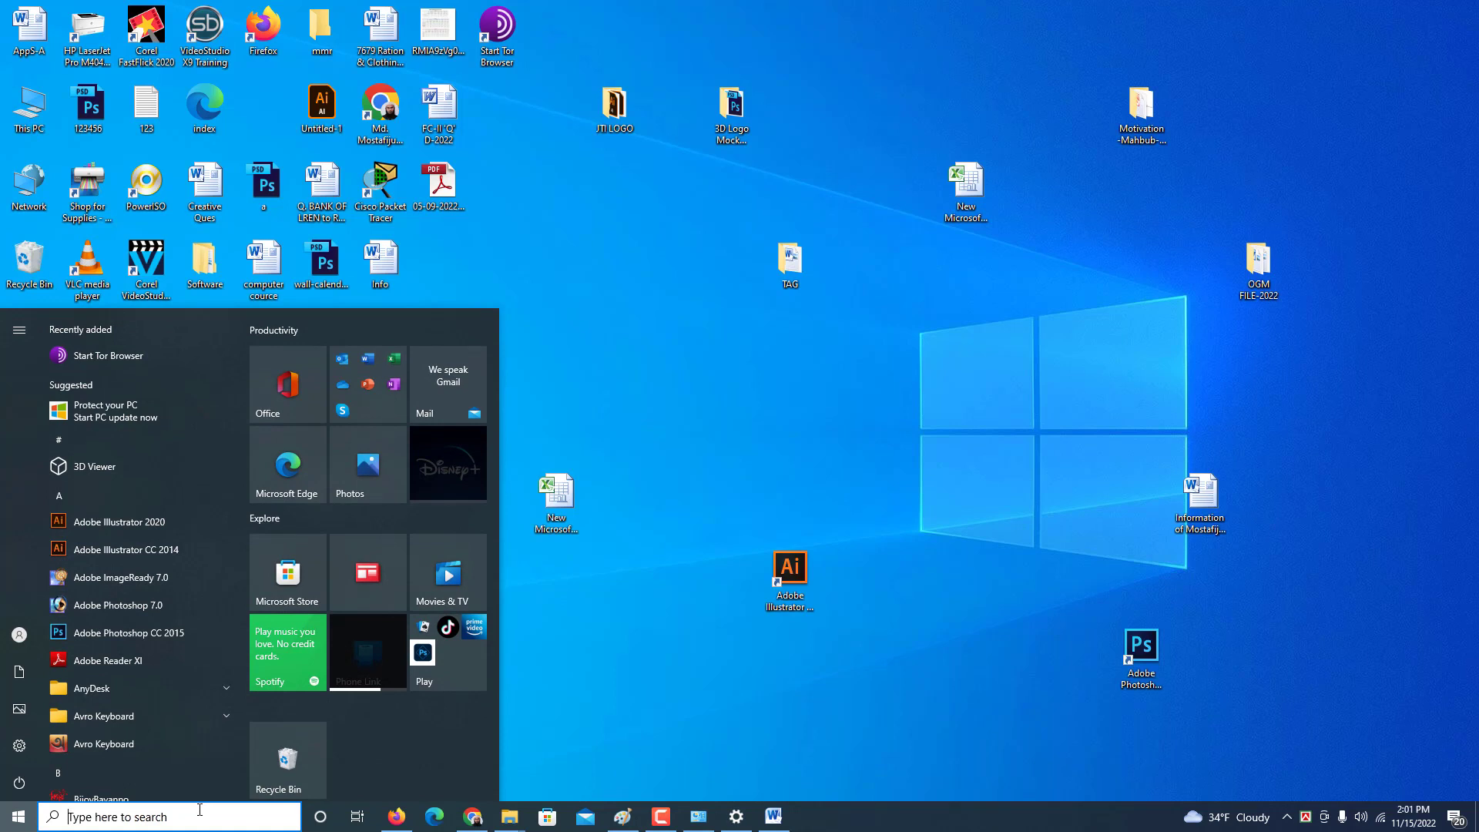
text(re)
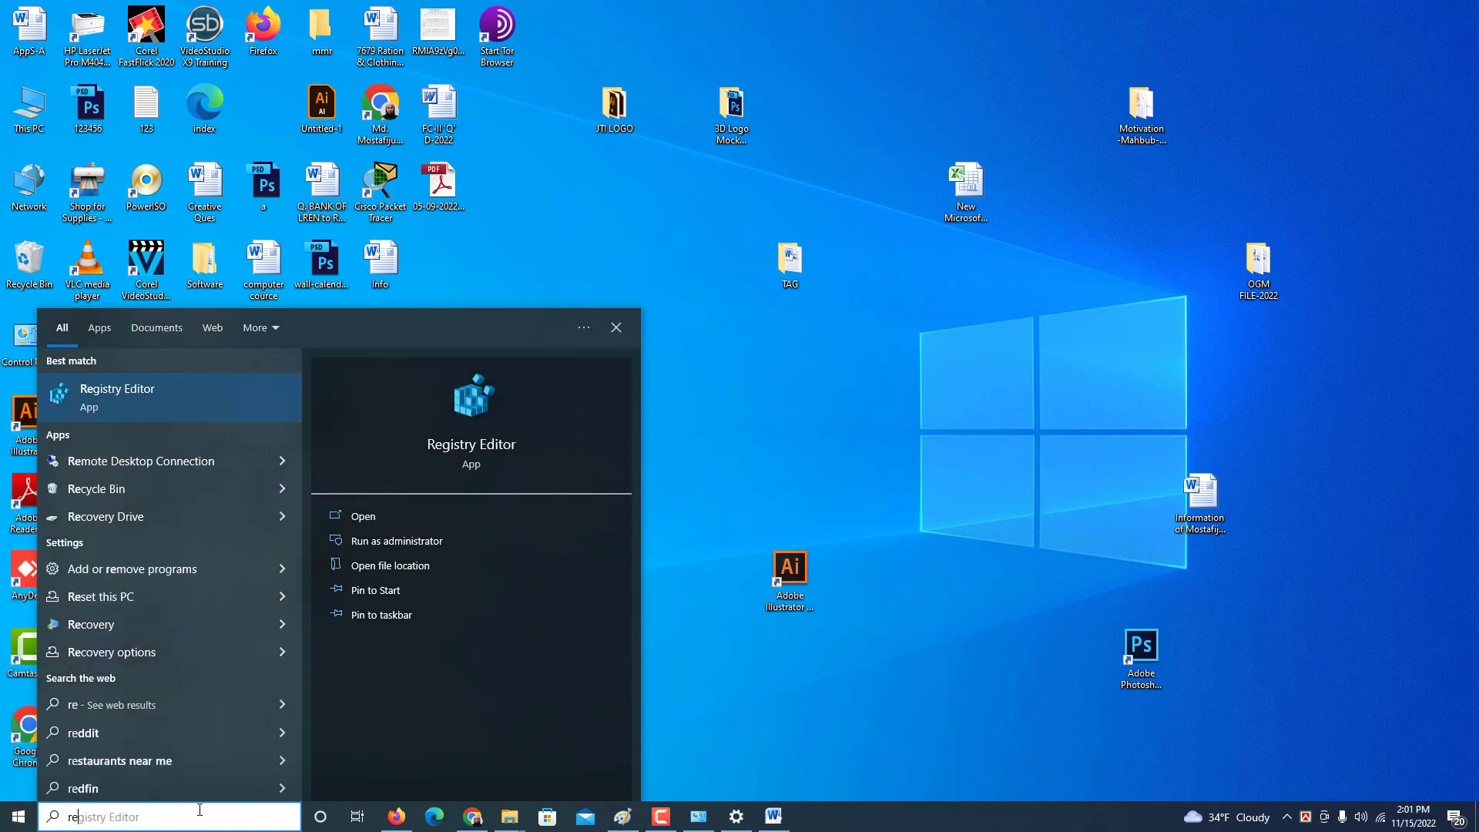
click(159, 399)
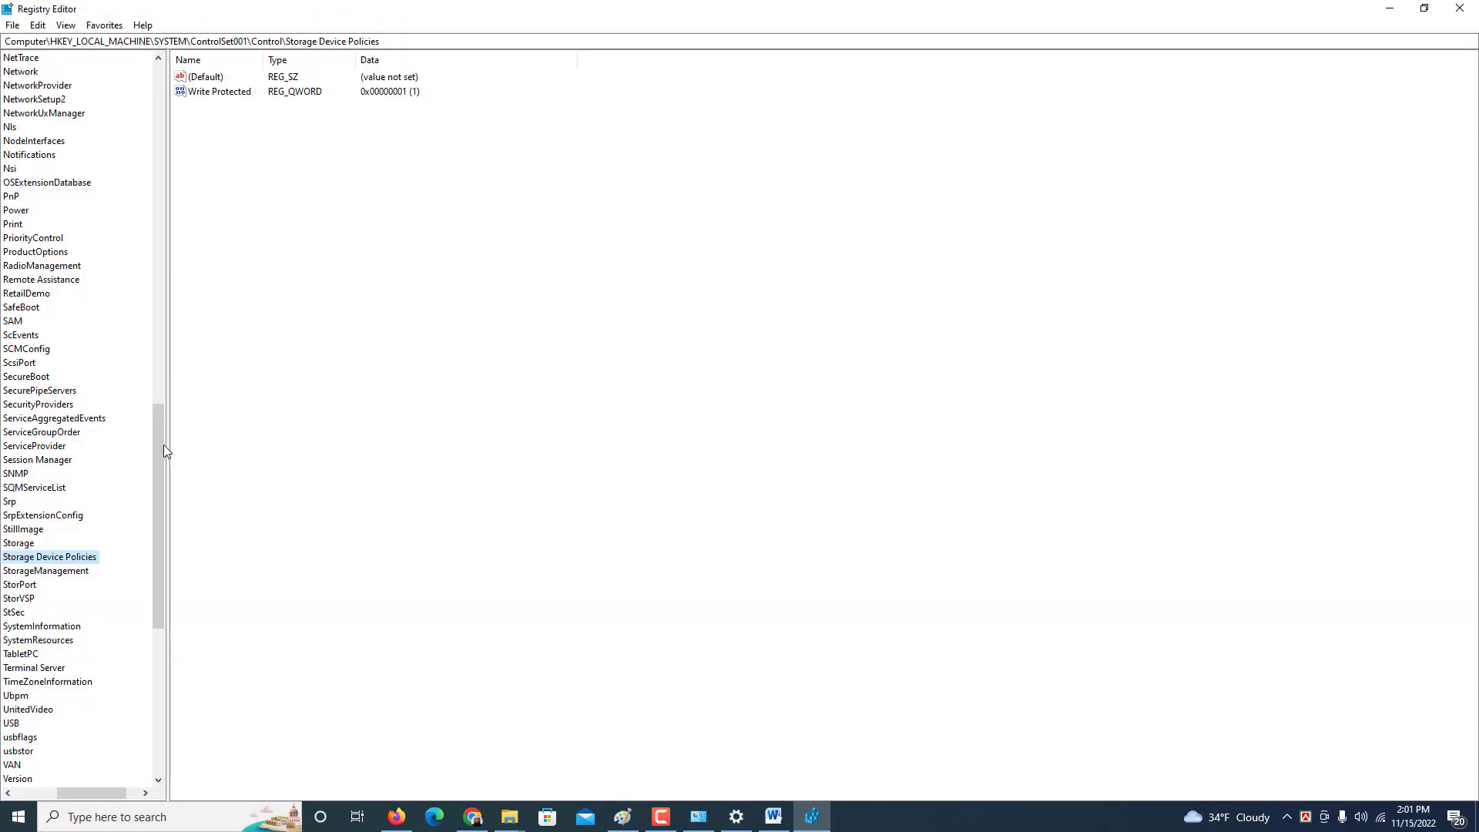
Collapse the HKEY_LOCAL_MACHINE branch so that only the root keys are listed under Computer.
drag(162, 450, 159, 60)
drag(73, 792, 2, 751)
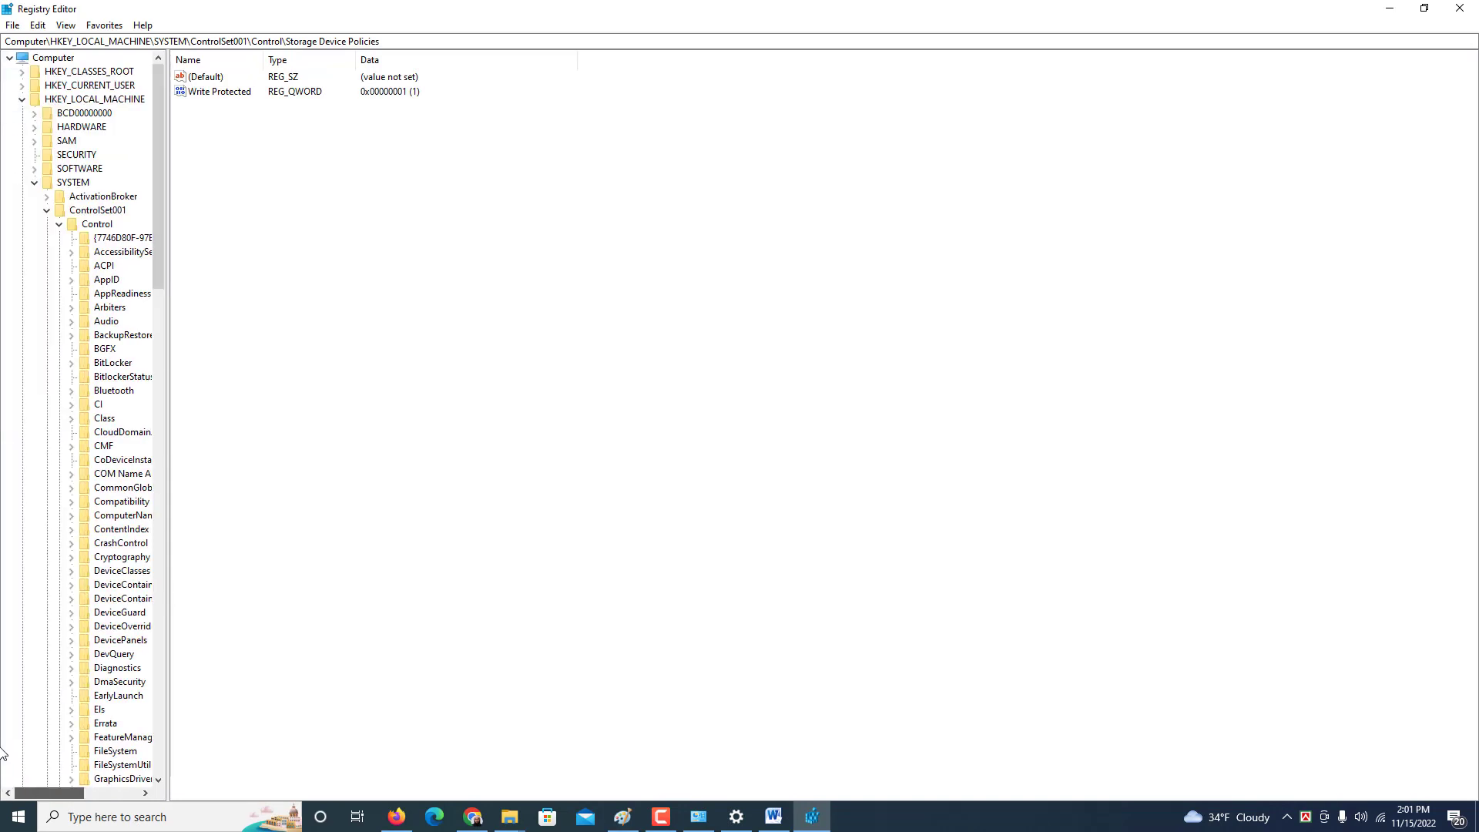
click(10, 57)
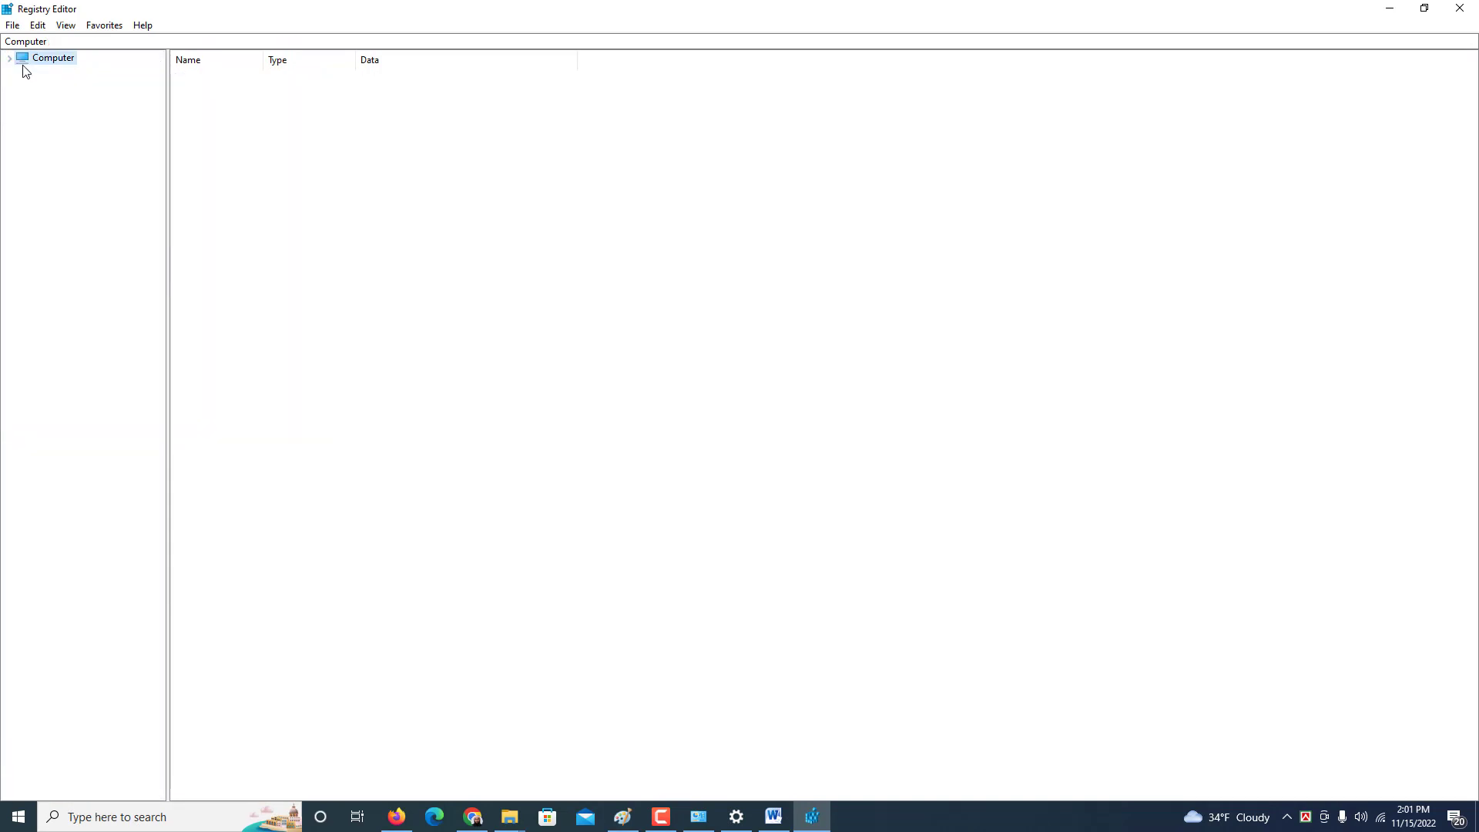
click(9, 58)
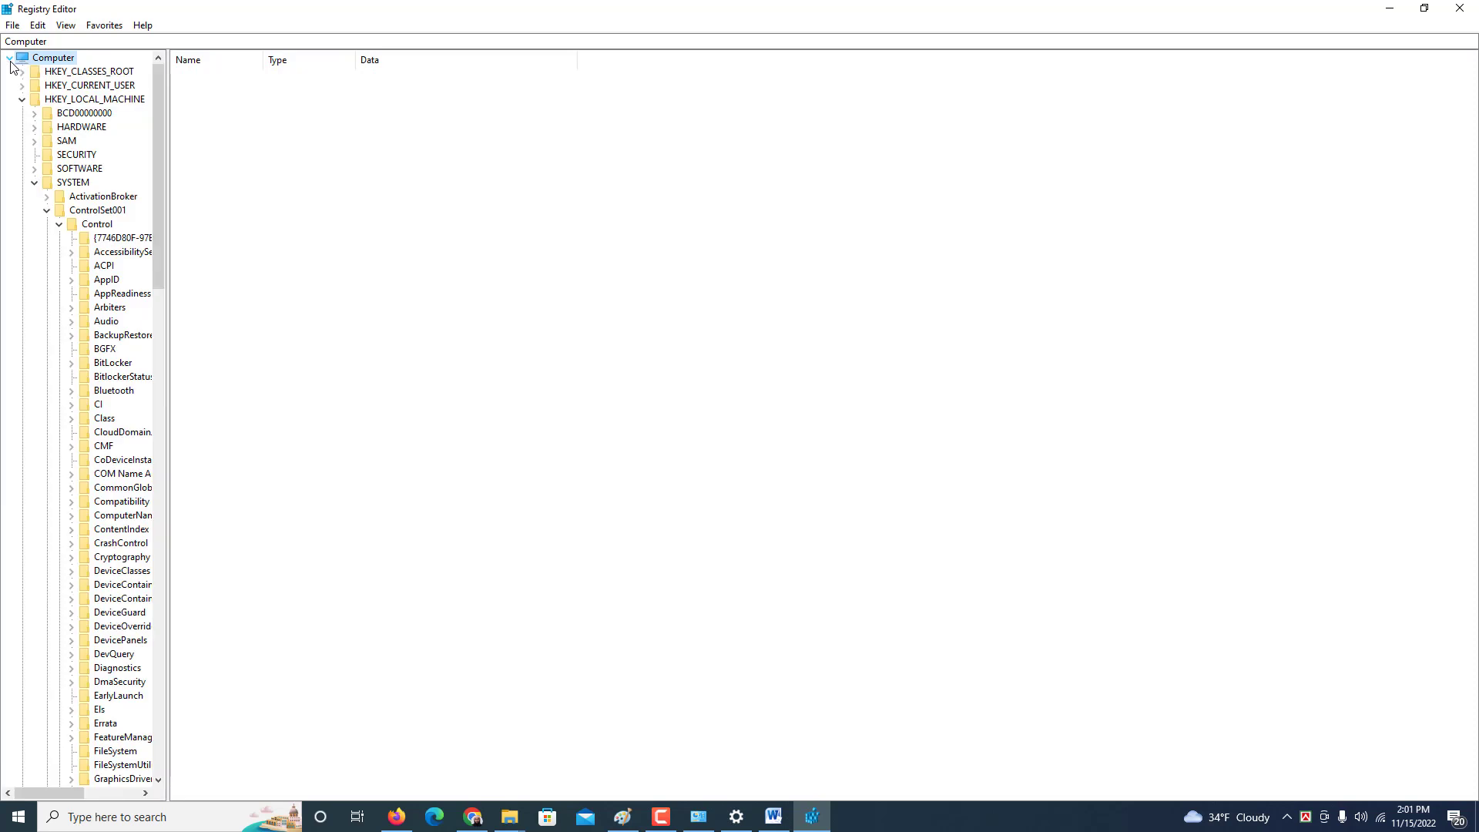
click(21, 99)
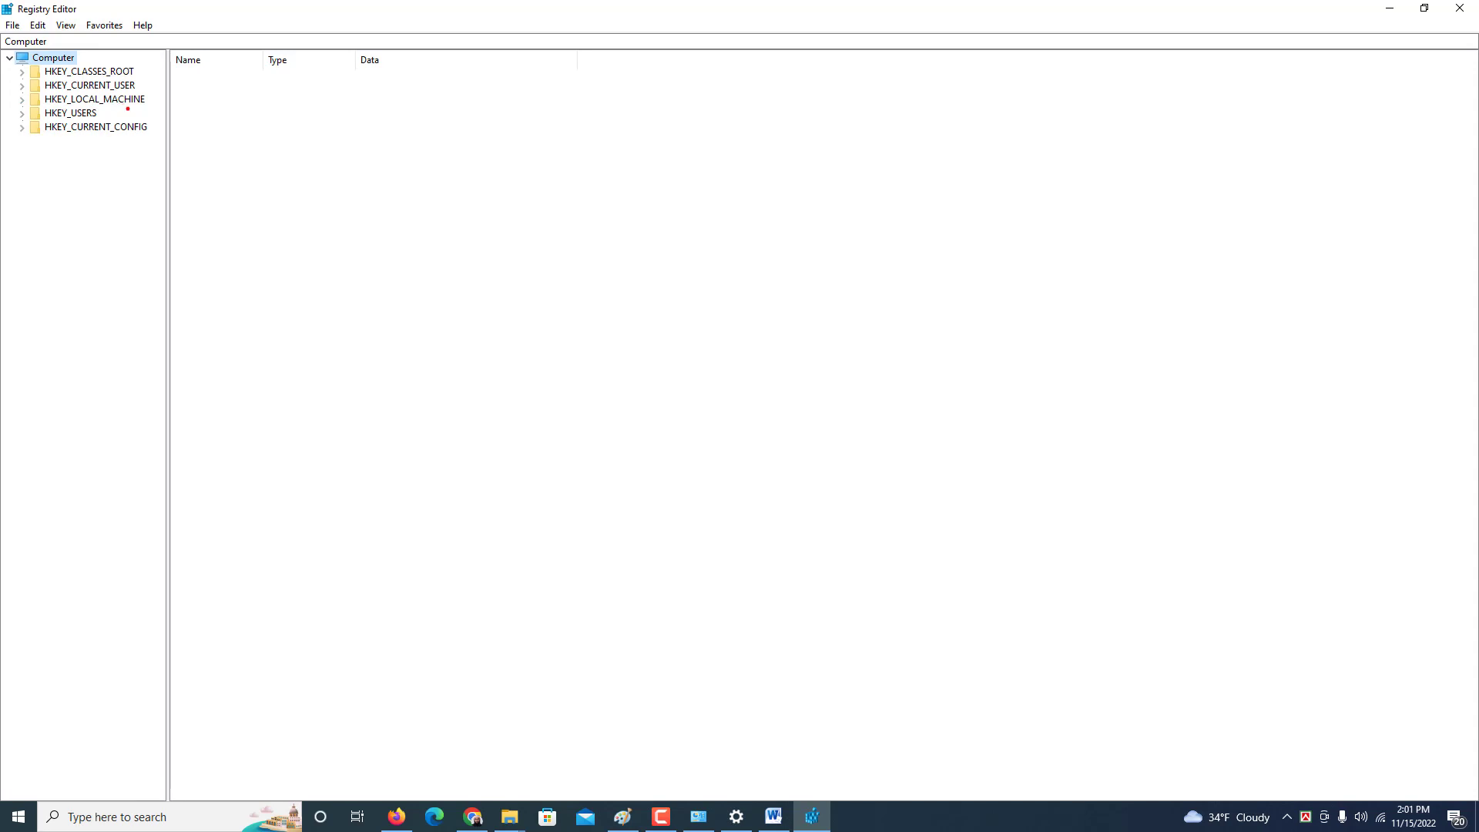
Expand HKEY_LOCAL_MACHINE and its SYSTEM key in the registry tree.
mouse_move(158, 97)
mouse_down()
mouse_move(45, 95)
mouse_move(148, 112)
mouse_move(177, 137)
mouse_move(581, 75)
mouse_up()
double_click(74, 99)
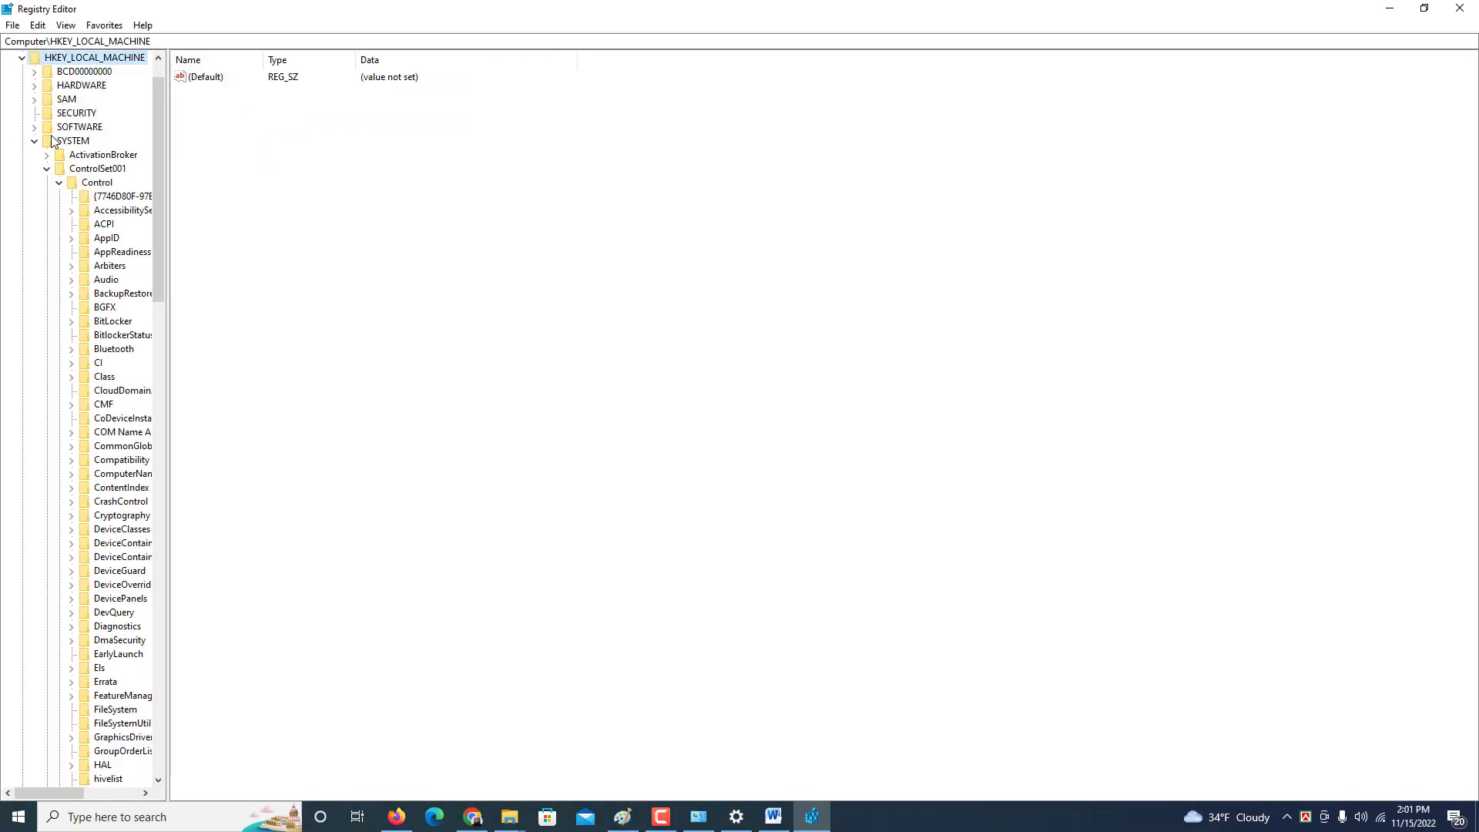
click(35, 143)
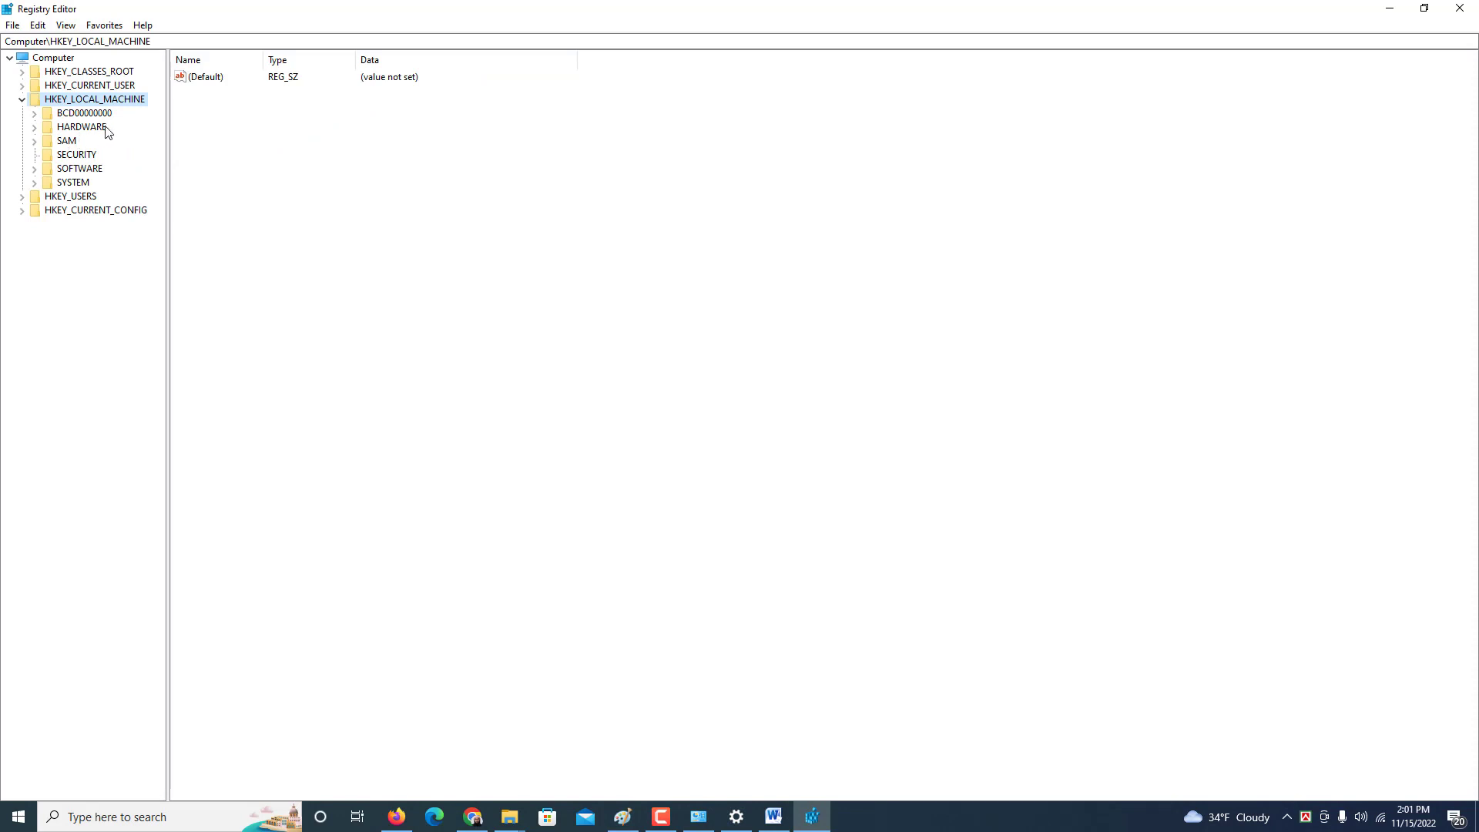
click(35, 185)
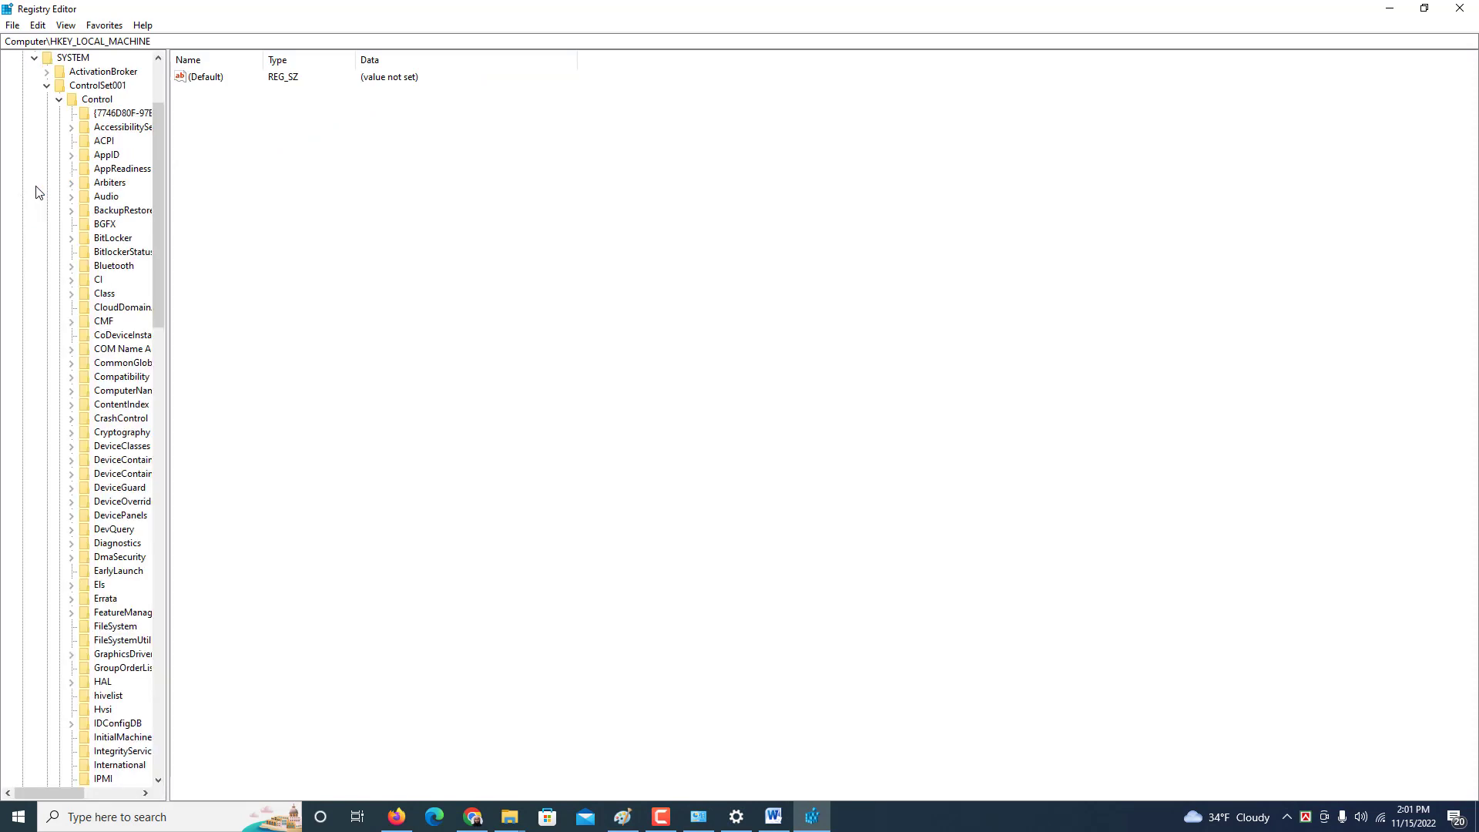
Select ControlSet001 under SYSTEM and expand its Control key.
click(59, 99)
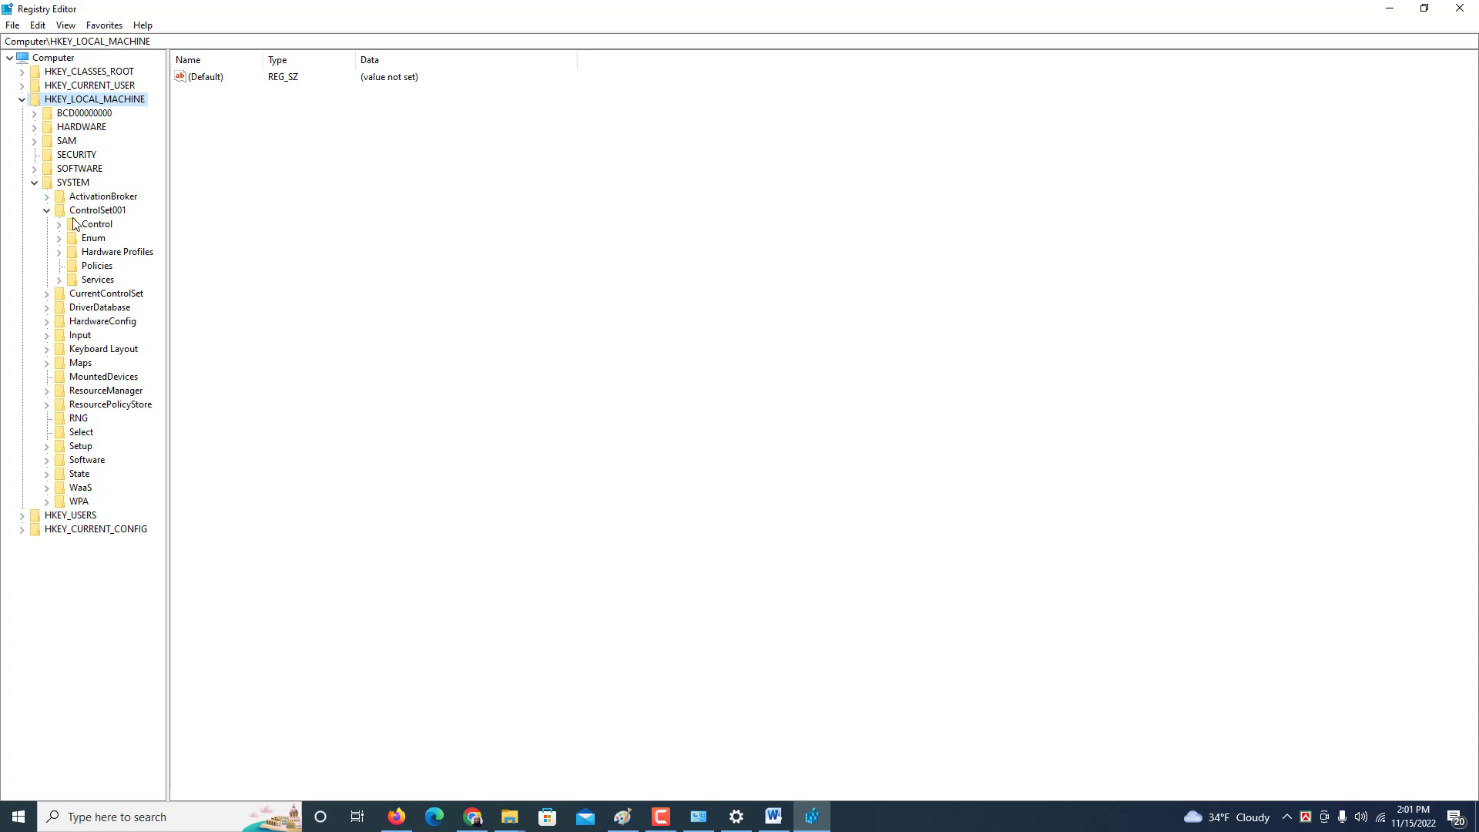
click(47, 211)
double_click(91, 211)
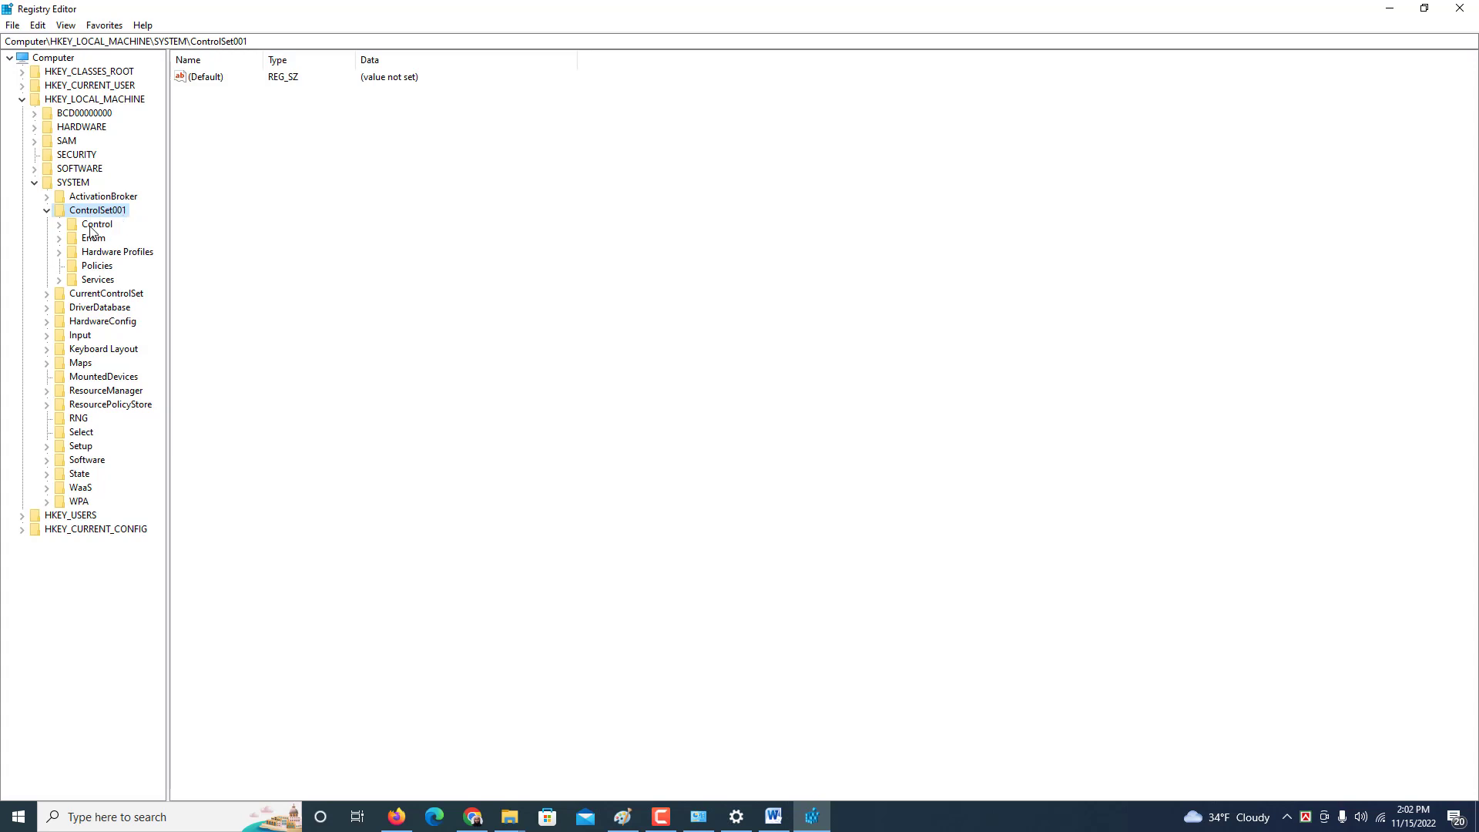
click(92, 225)
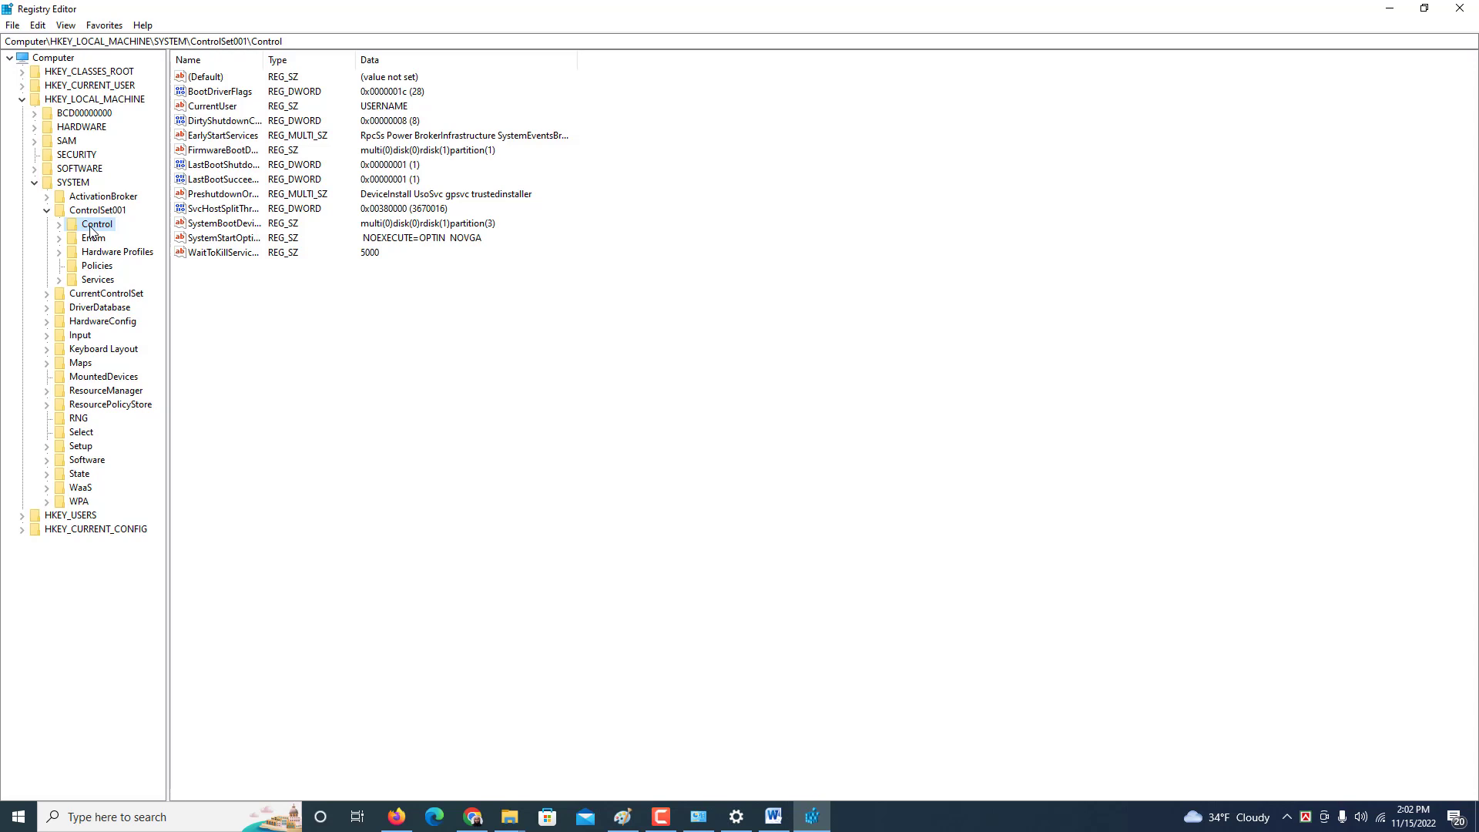
click(96, 280)
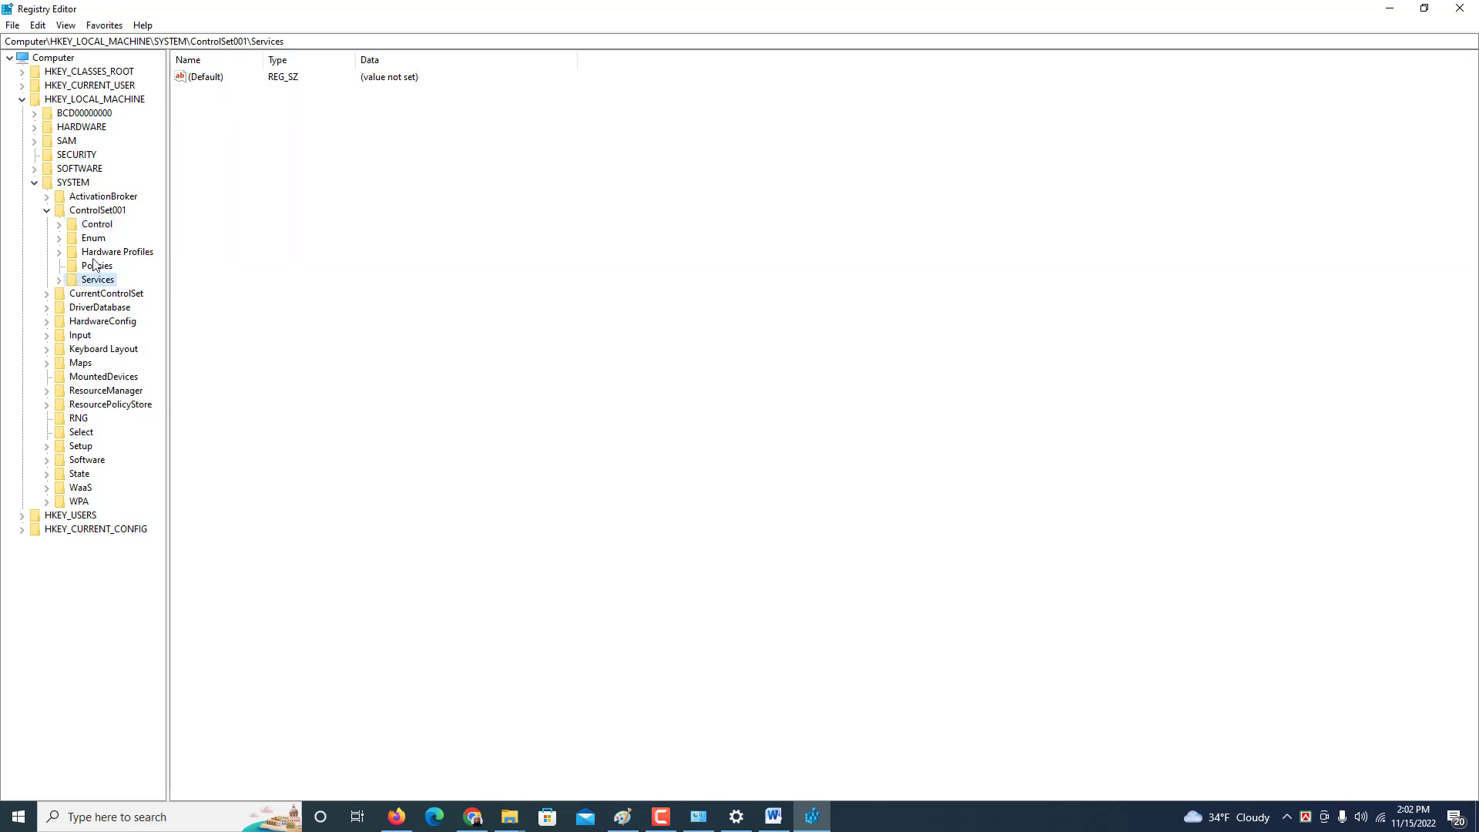
click(90, 225)
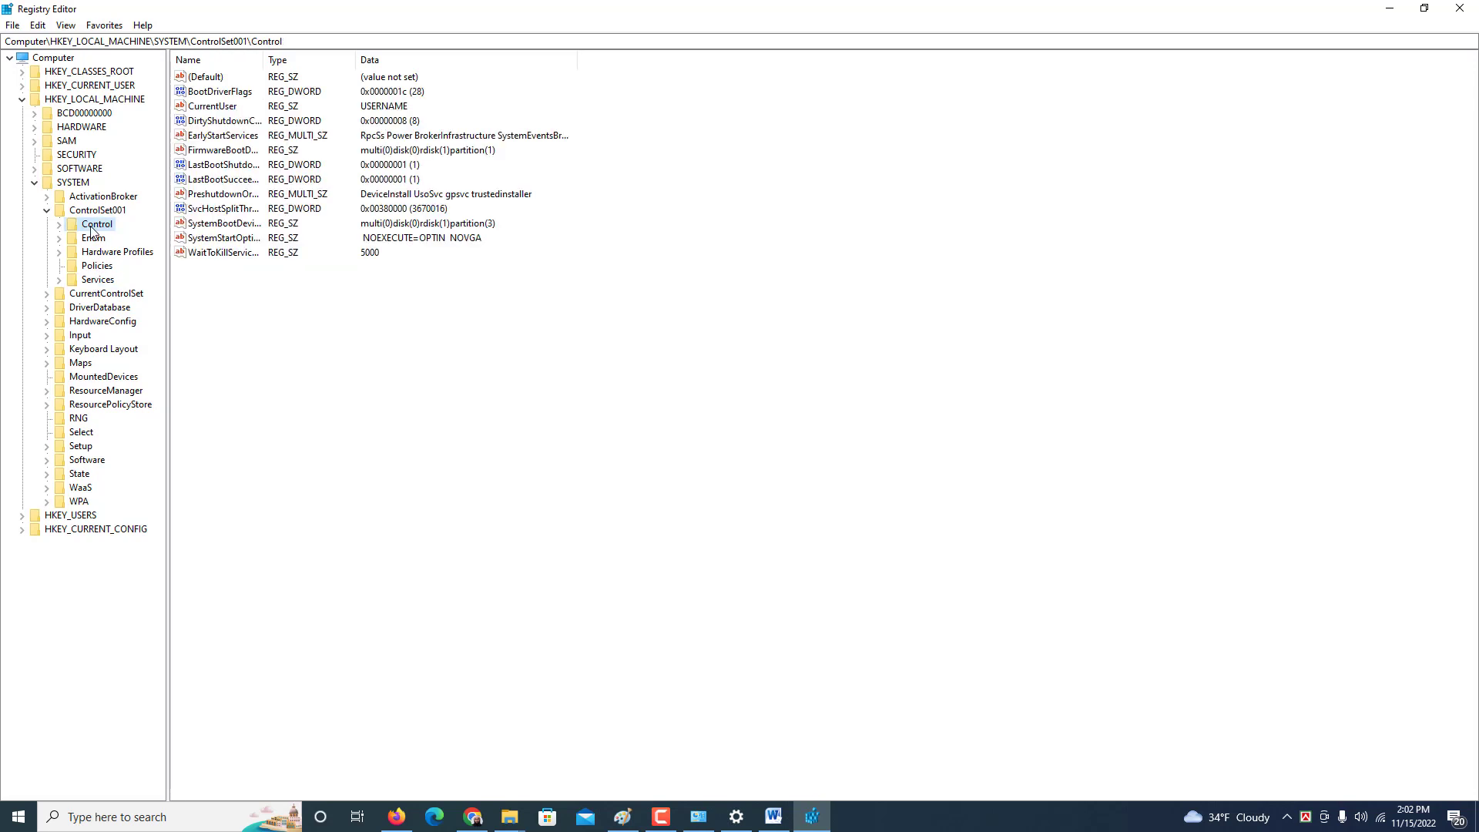
click(60, 226)
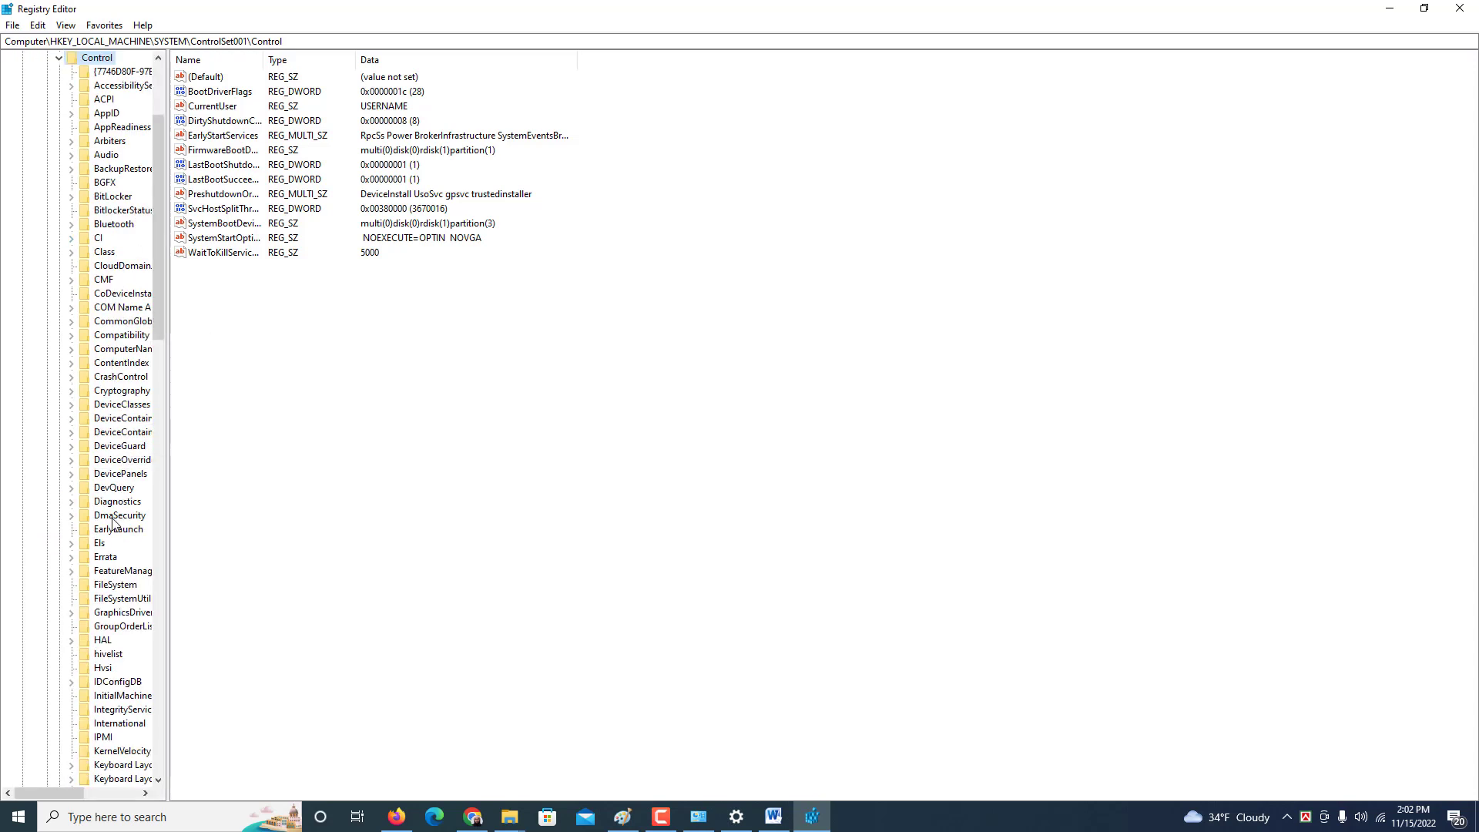
Widen the key tree for full names and select the Print key under Control.
scroll(112, 524, down, 20)
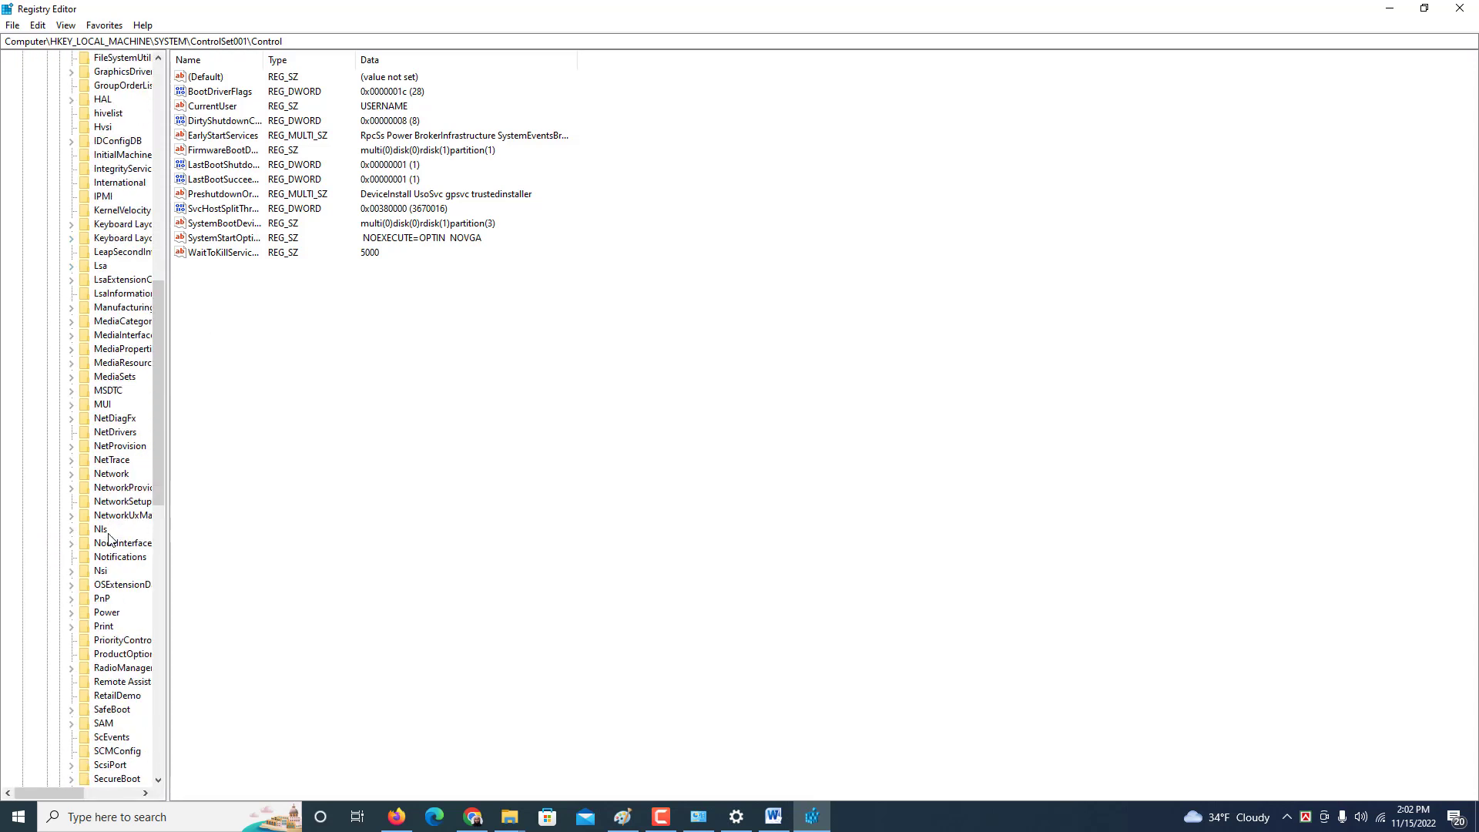
scroll(114, 563, down, 4)
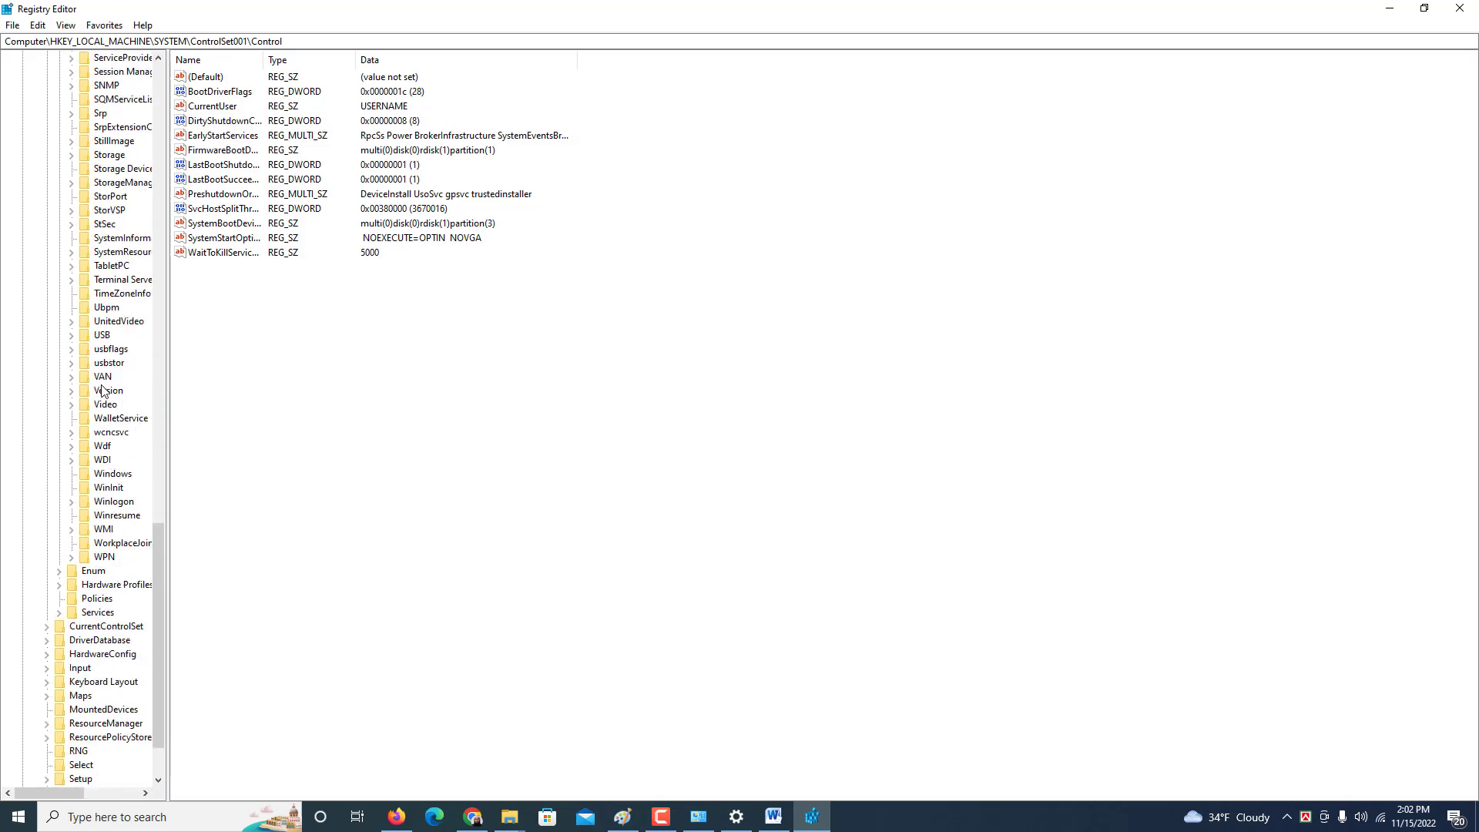
scroll(104, 393, up, 8)
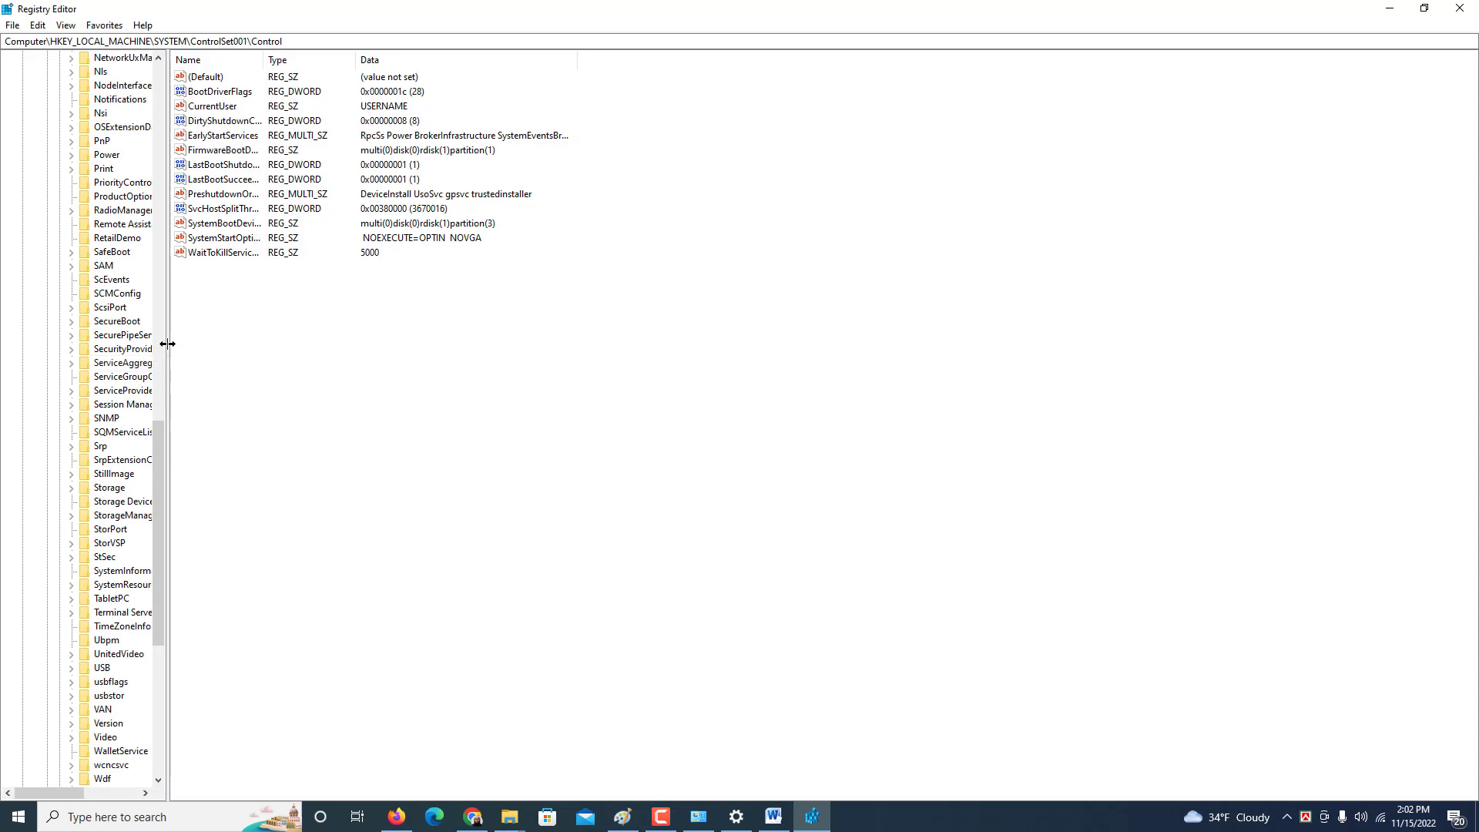
drag(167, 356, 338, 354)
scroll(129, 455, up, 3)
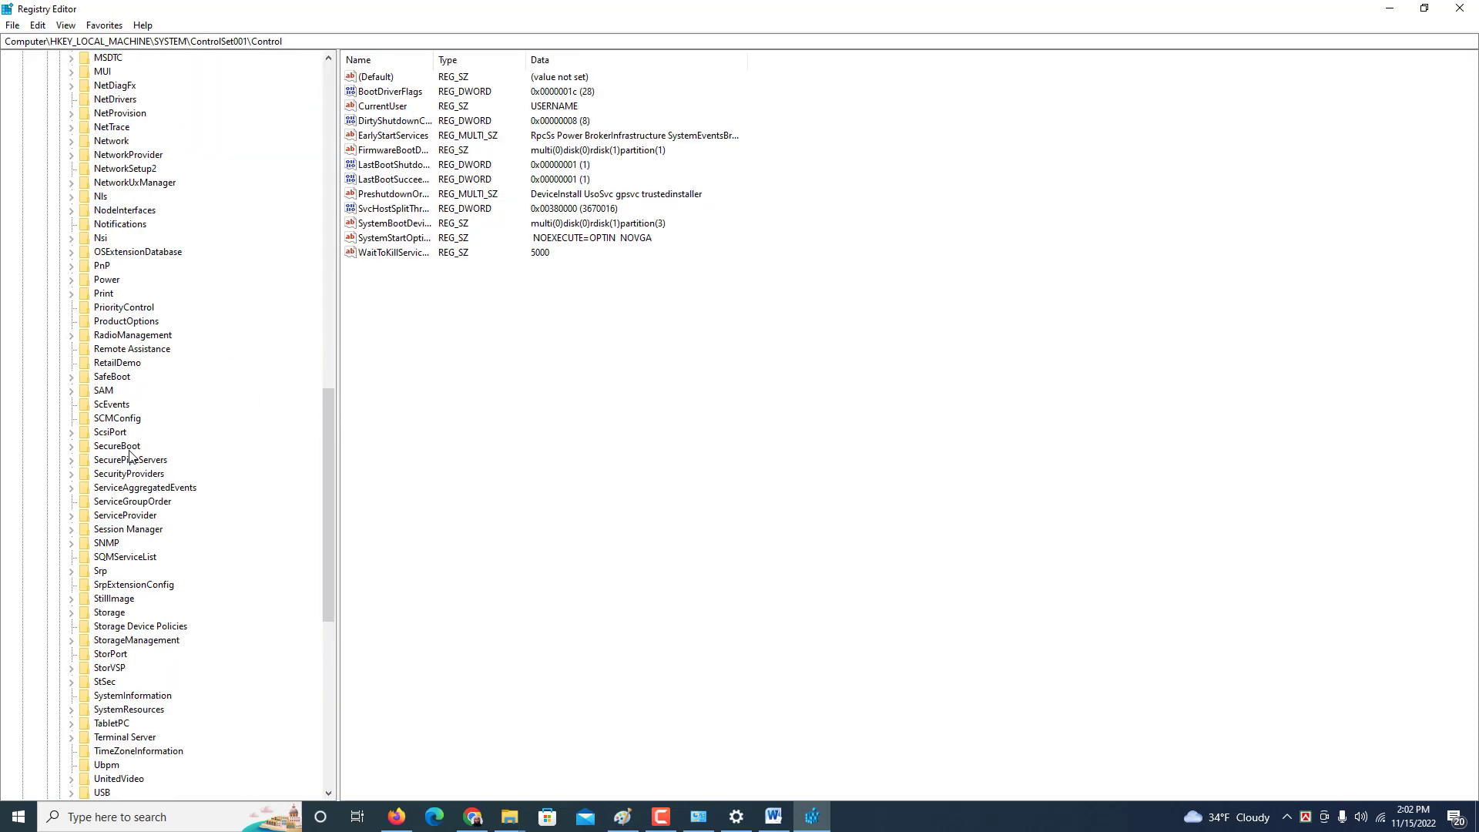
scroll(129, 455, up, 7)
text(print)
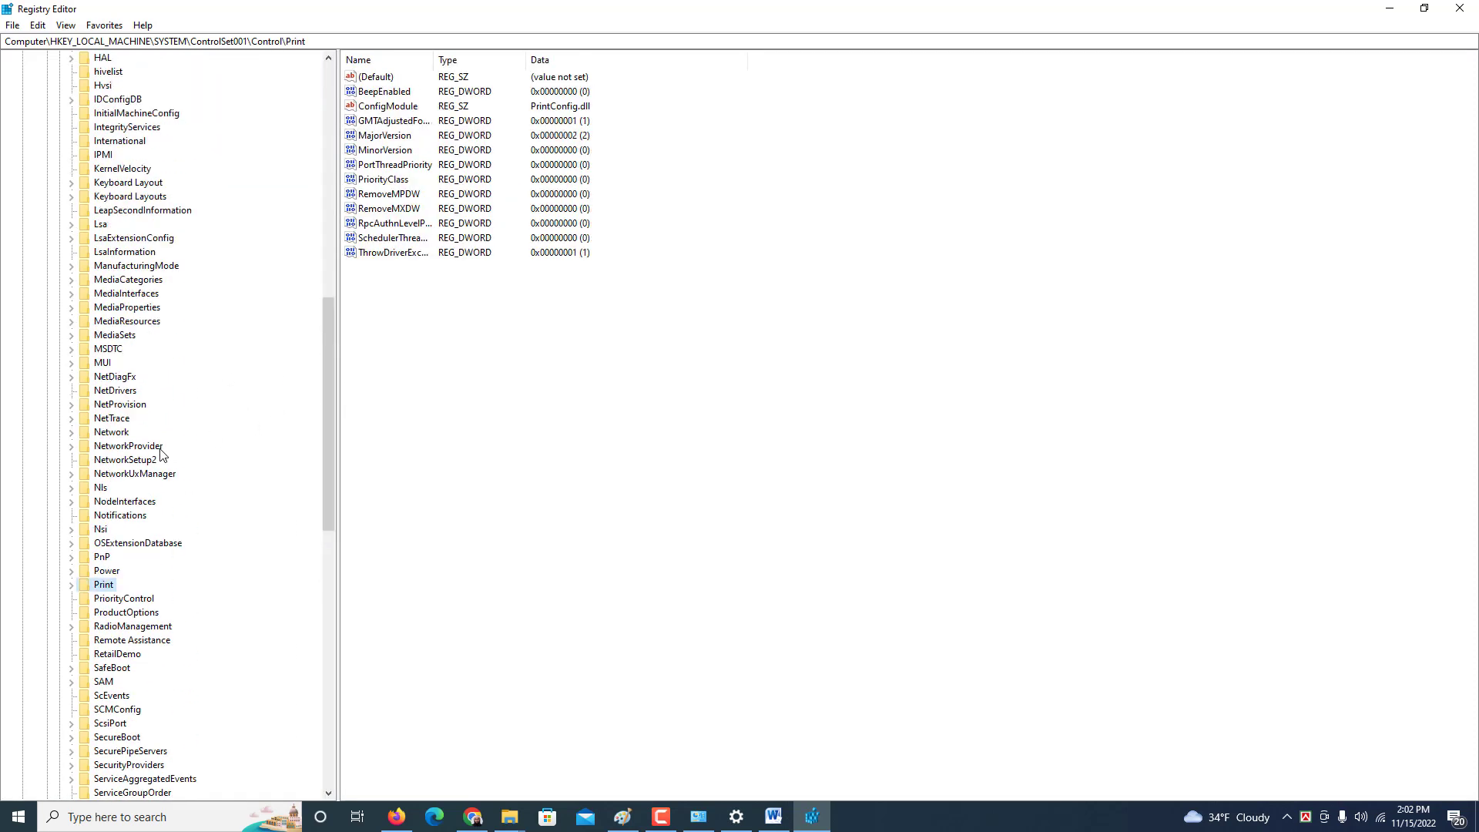
Review the path Computer\HKEY_LOCAL_MACHINE\SYSTEM\ControlSet001\Control\Print level by level, marking it with temporary red pen strokes.
scroll(160, 454, up, 18)
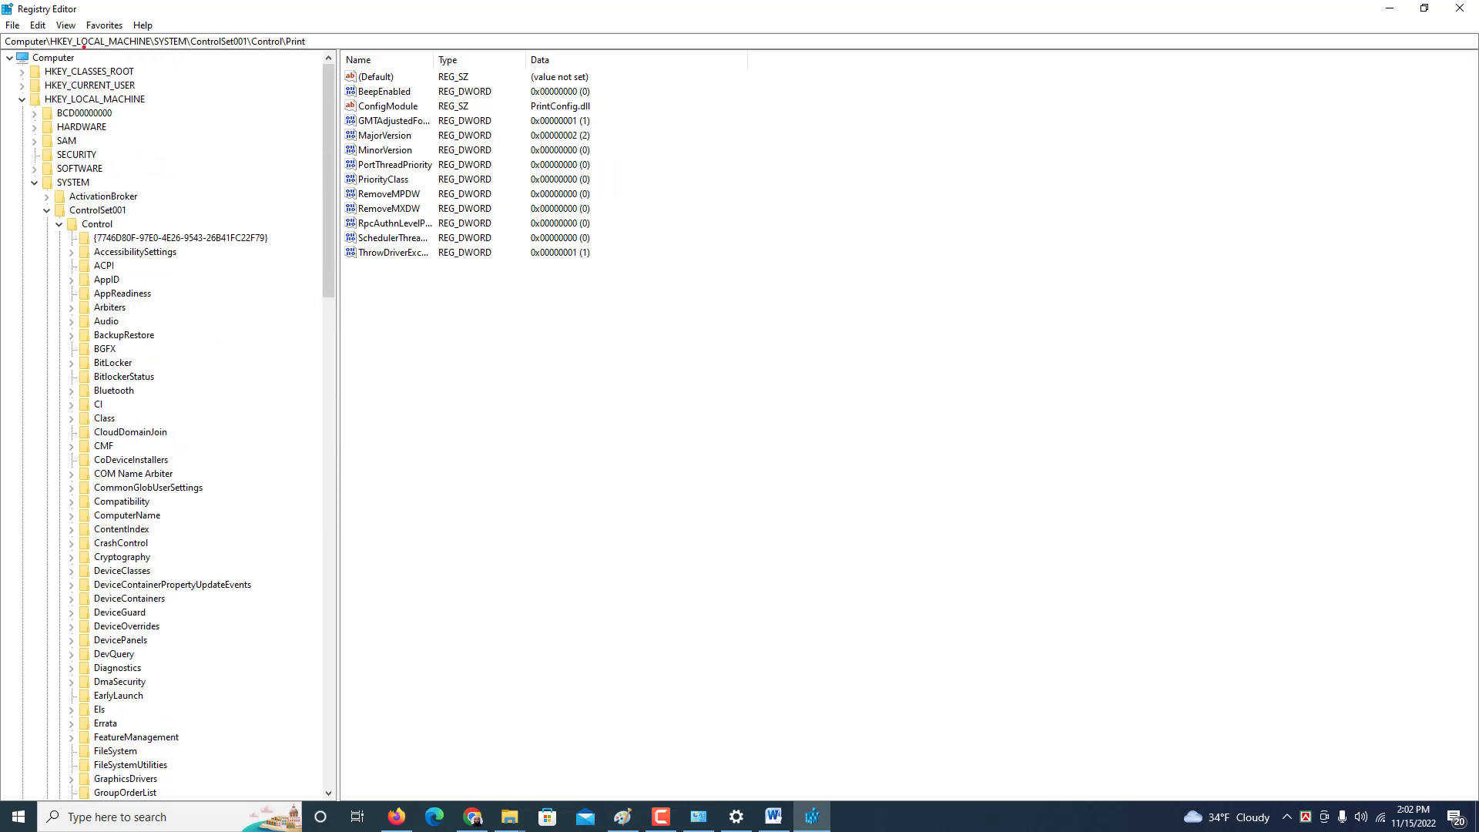
drag(29, 34, 61, 161)
drag(85, 56, 178, 231)
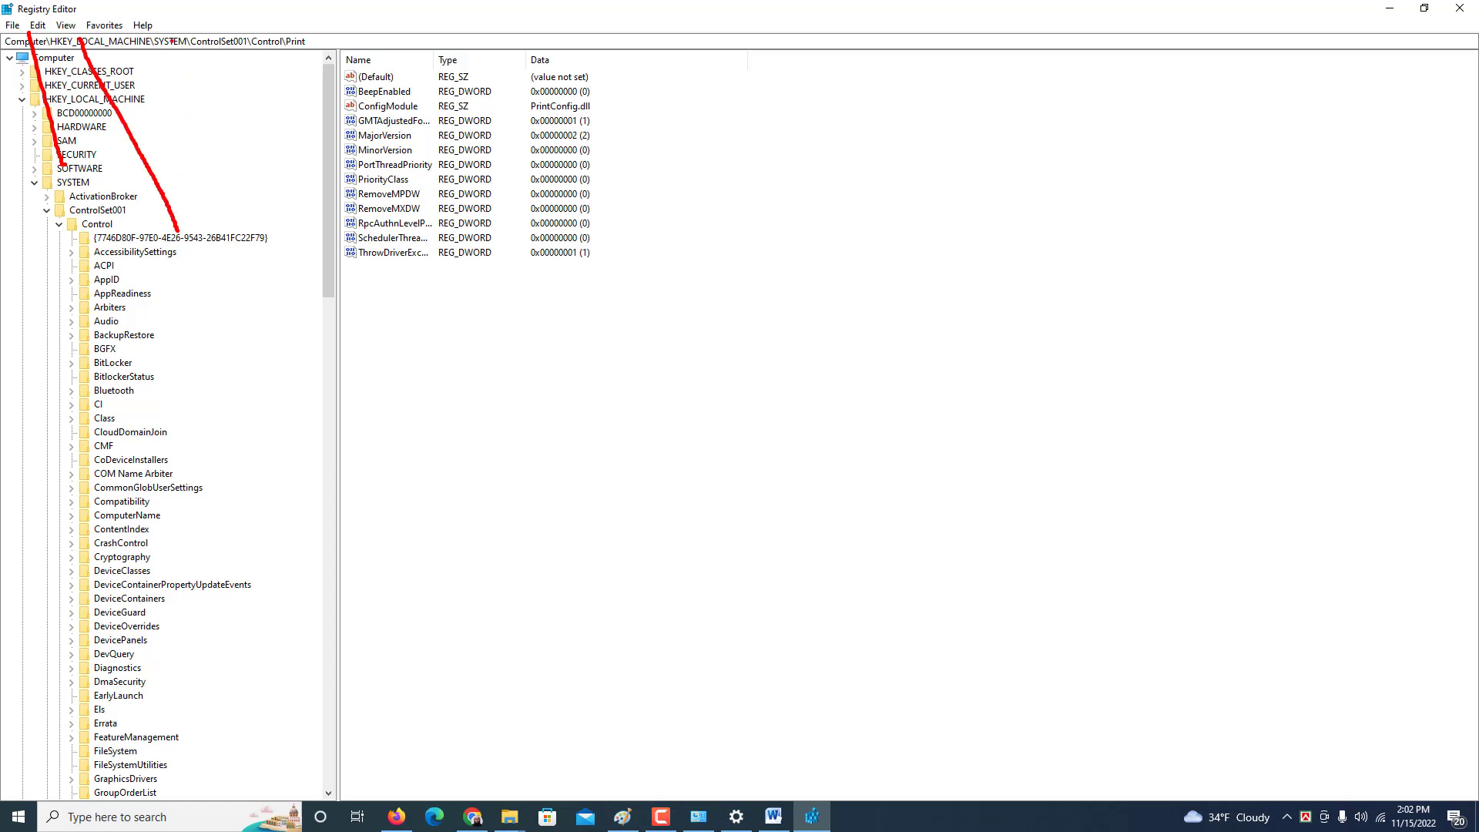
drag(172, 41, 241, 168)
drag(217, 42, 285, 139)
drag(274, 54, 313, 137)
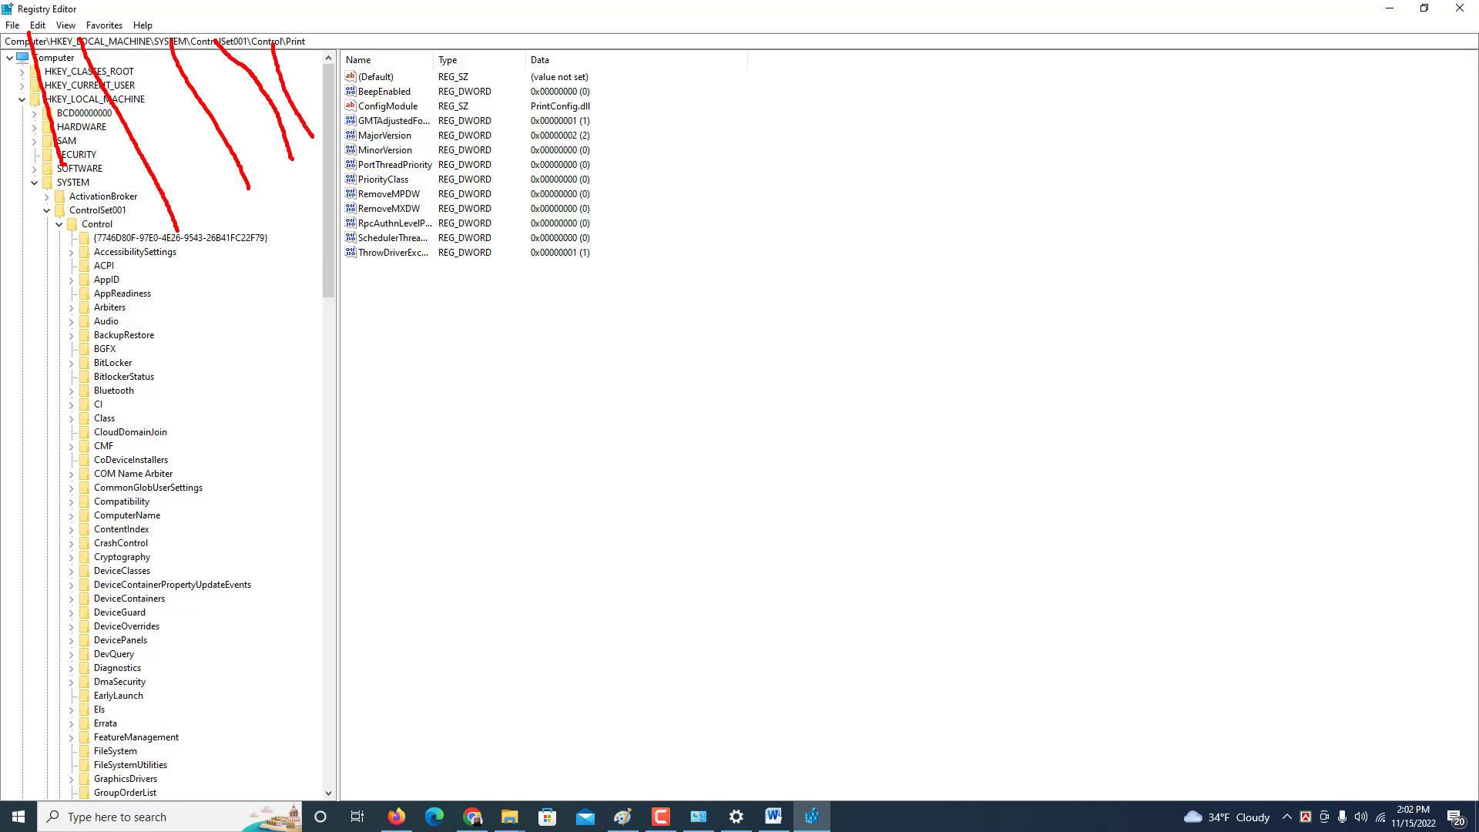
drag(303, 40, 322, 102)
mouse_move(382, 294)
mouse_down()
mouse_move(616, 350)
mouse_move(408, 308)
mouse_move(499, 303)
mouse_up()
mouse_move(749, 293)
mouse_down()
mouse_move(753, 429)
mouse_move(917, 298)
mouse_up()
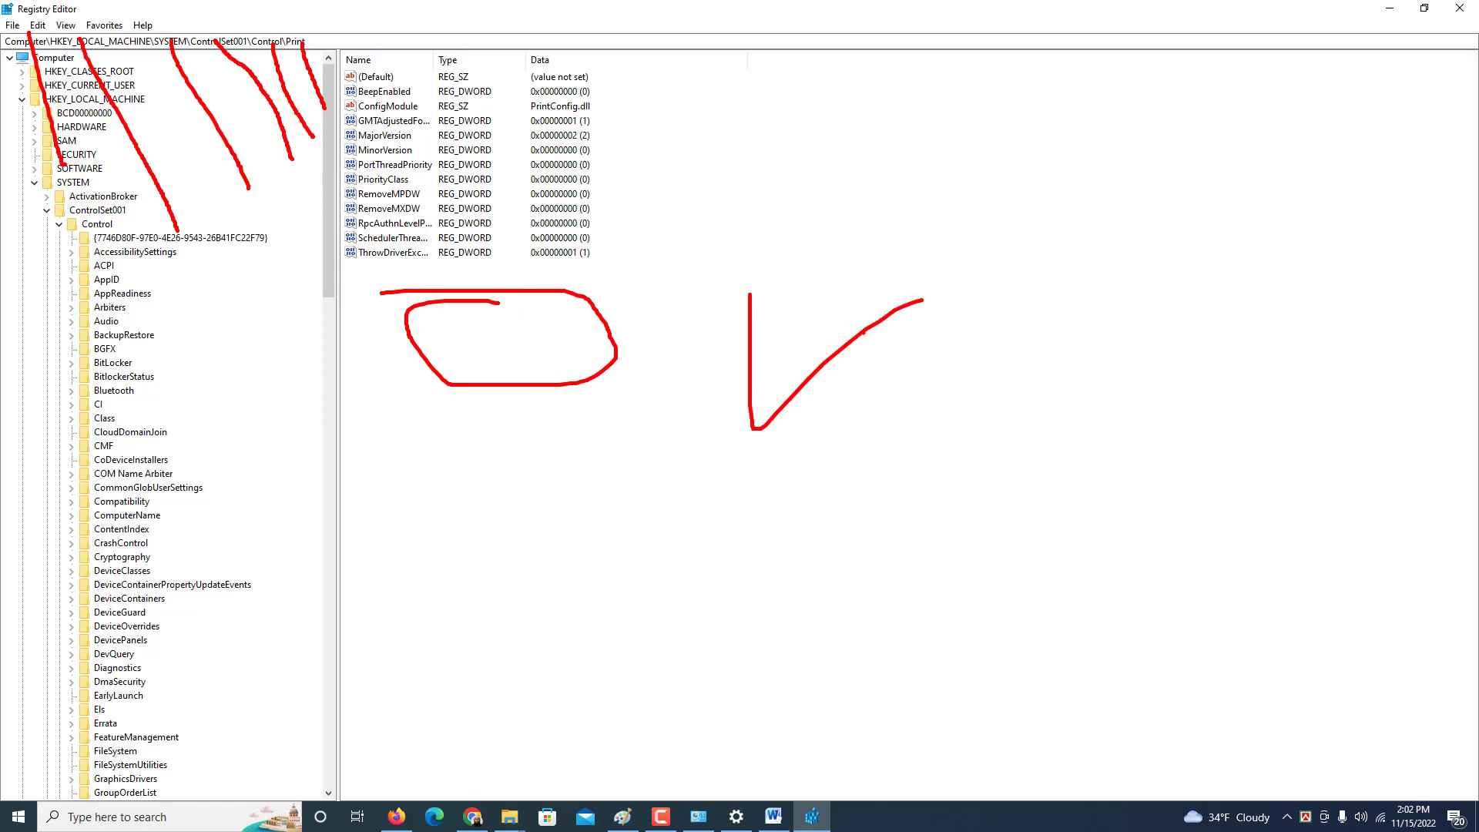
key(Escape)
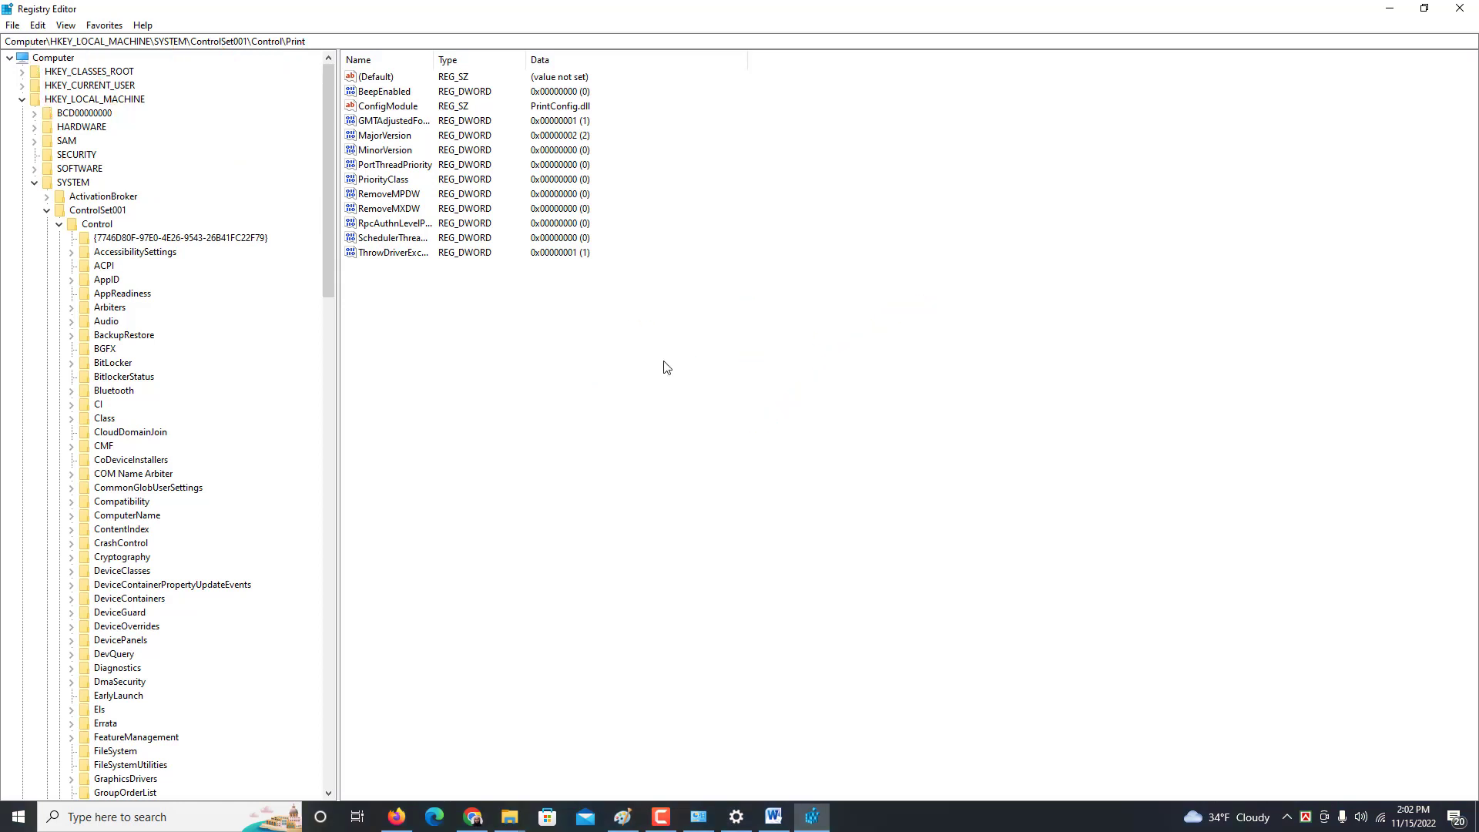
Create a new DWORD (32-bit) value in the Print key.
right_click(455, 318)
mouse_move(482, 331)
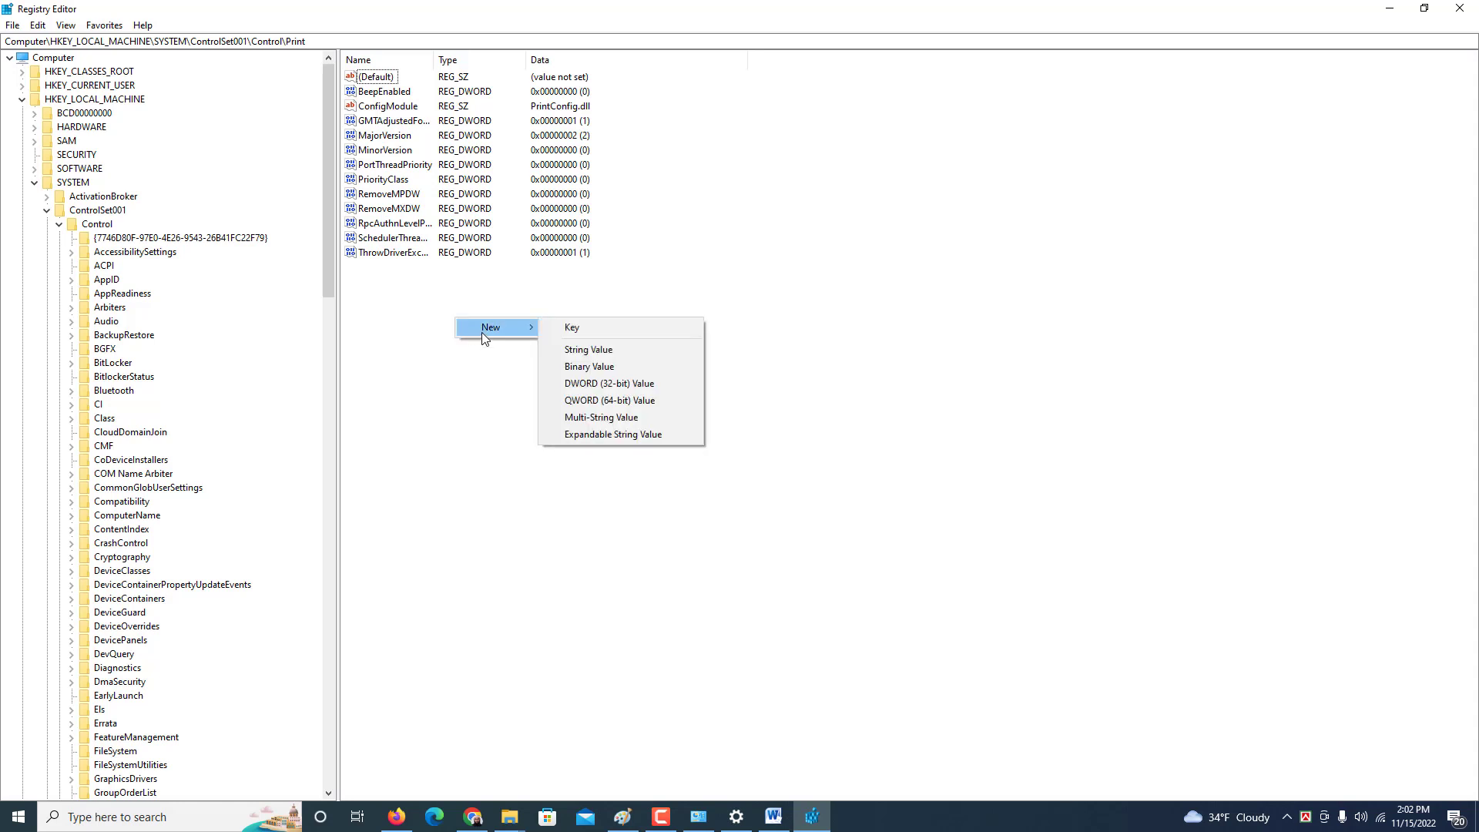
click(620, 384)
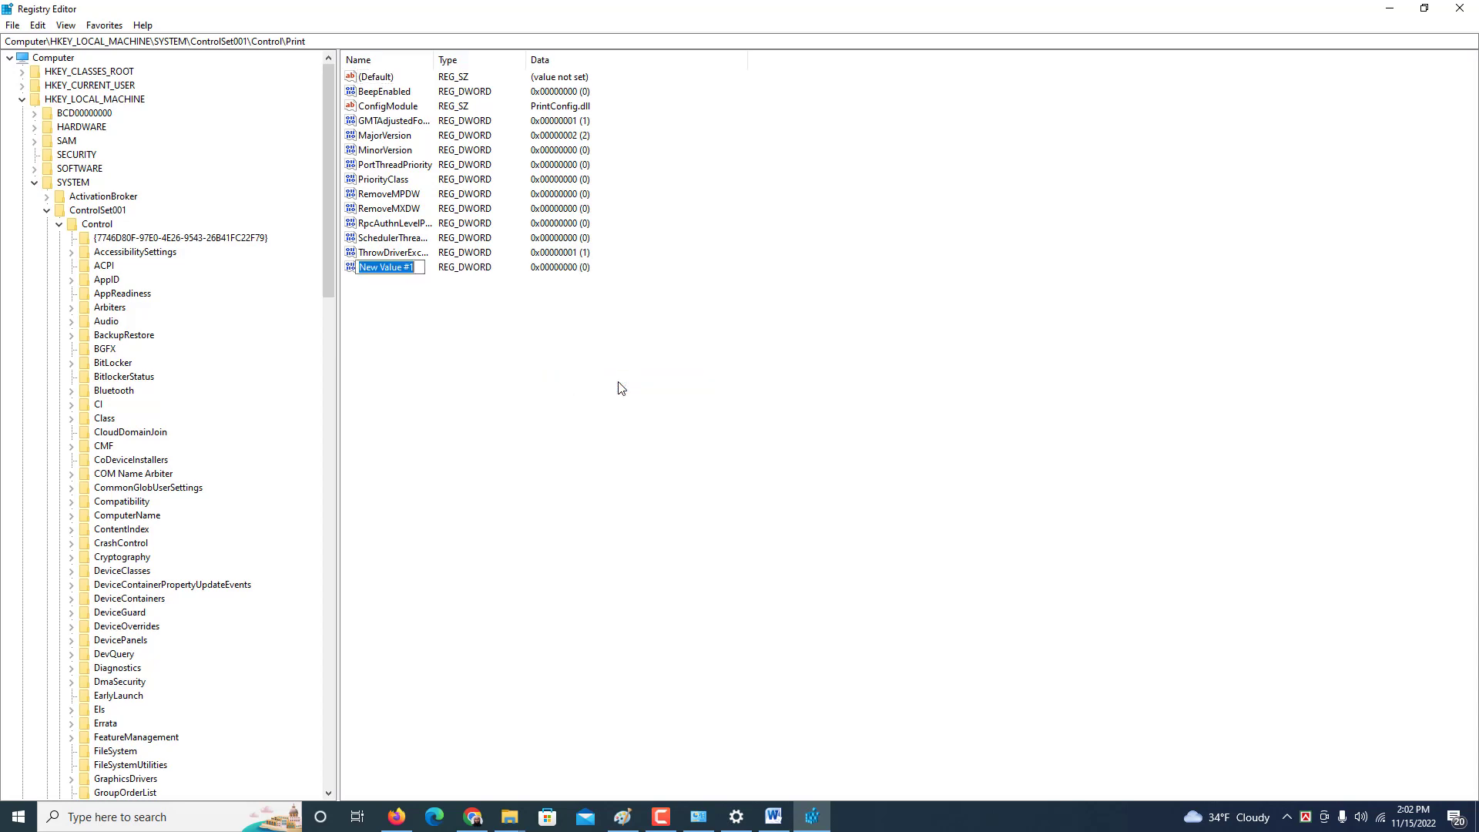
Copy the text RpcAuthnLevelPrivacyEnabled from the Word document and return to Registry Editor.
click(768, 824)
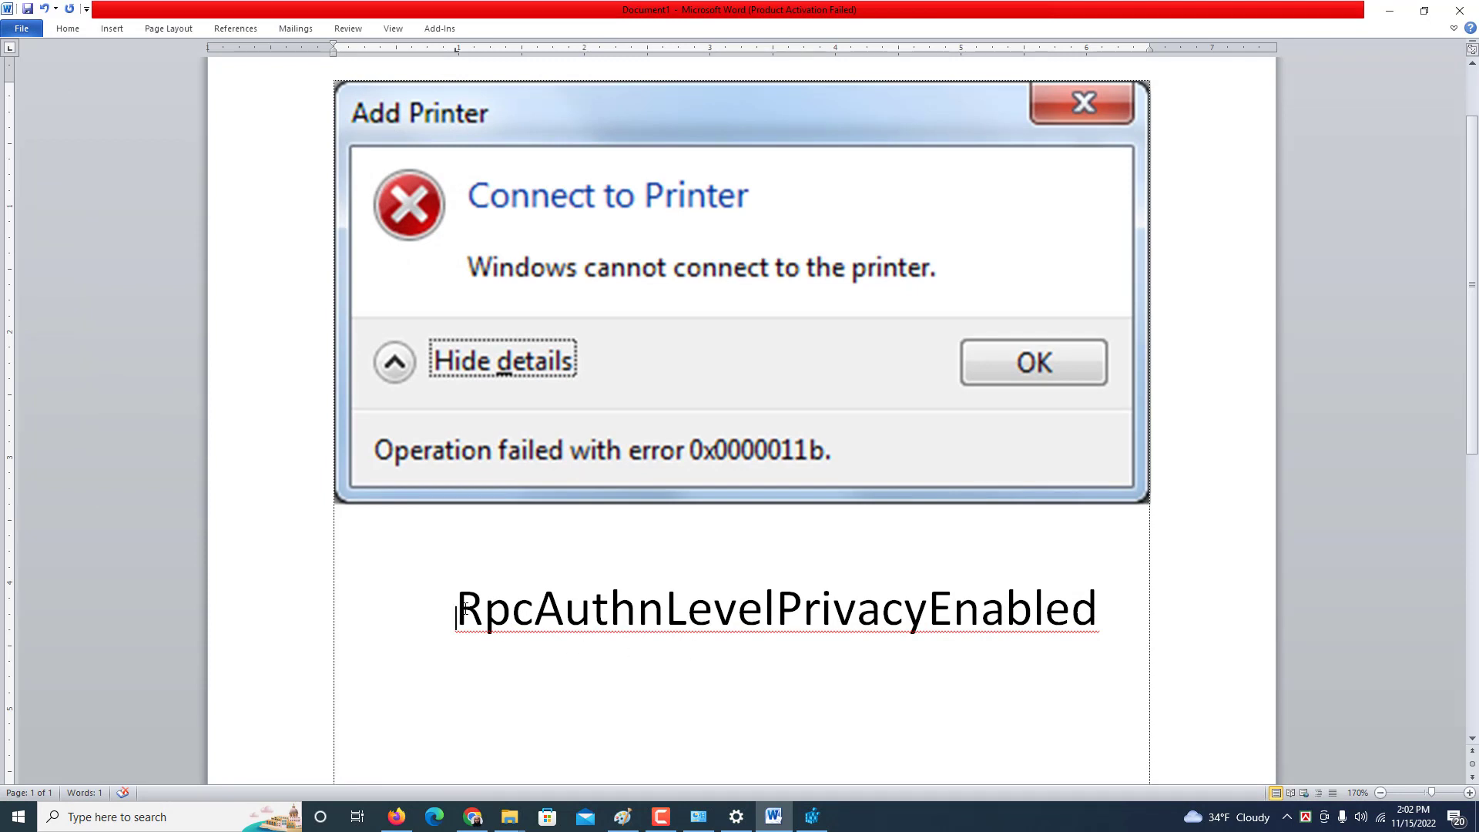
drag(462, 610, 1112, 608)
key(ctrl+c)
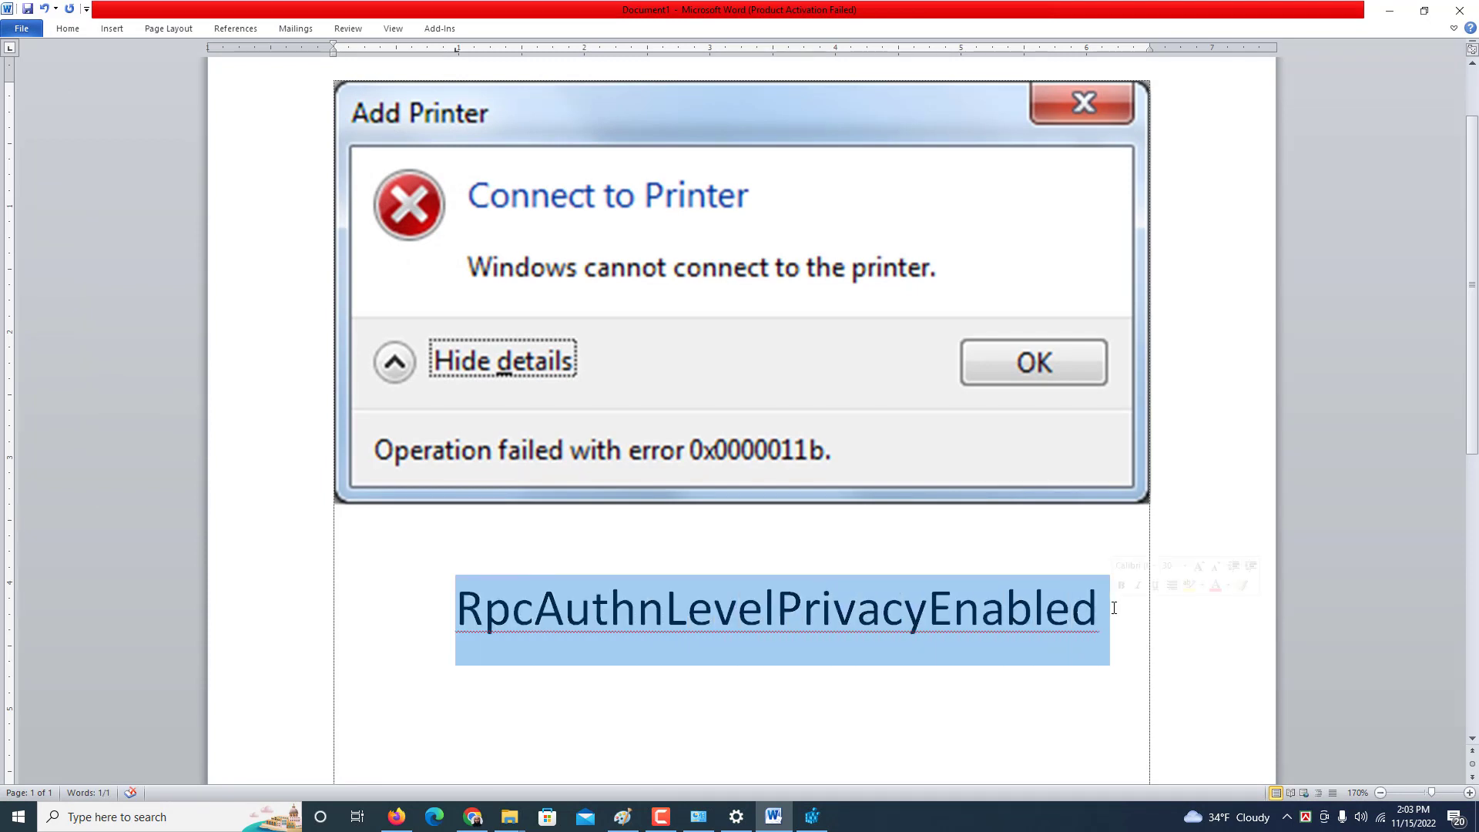
click(509, 818)
mouse_move(626, 754)
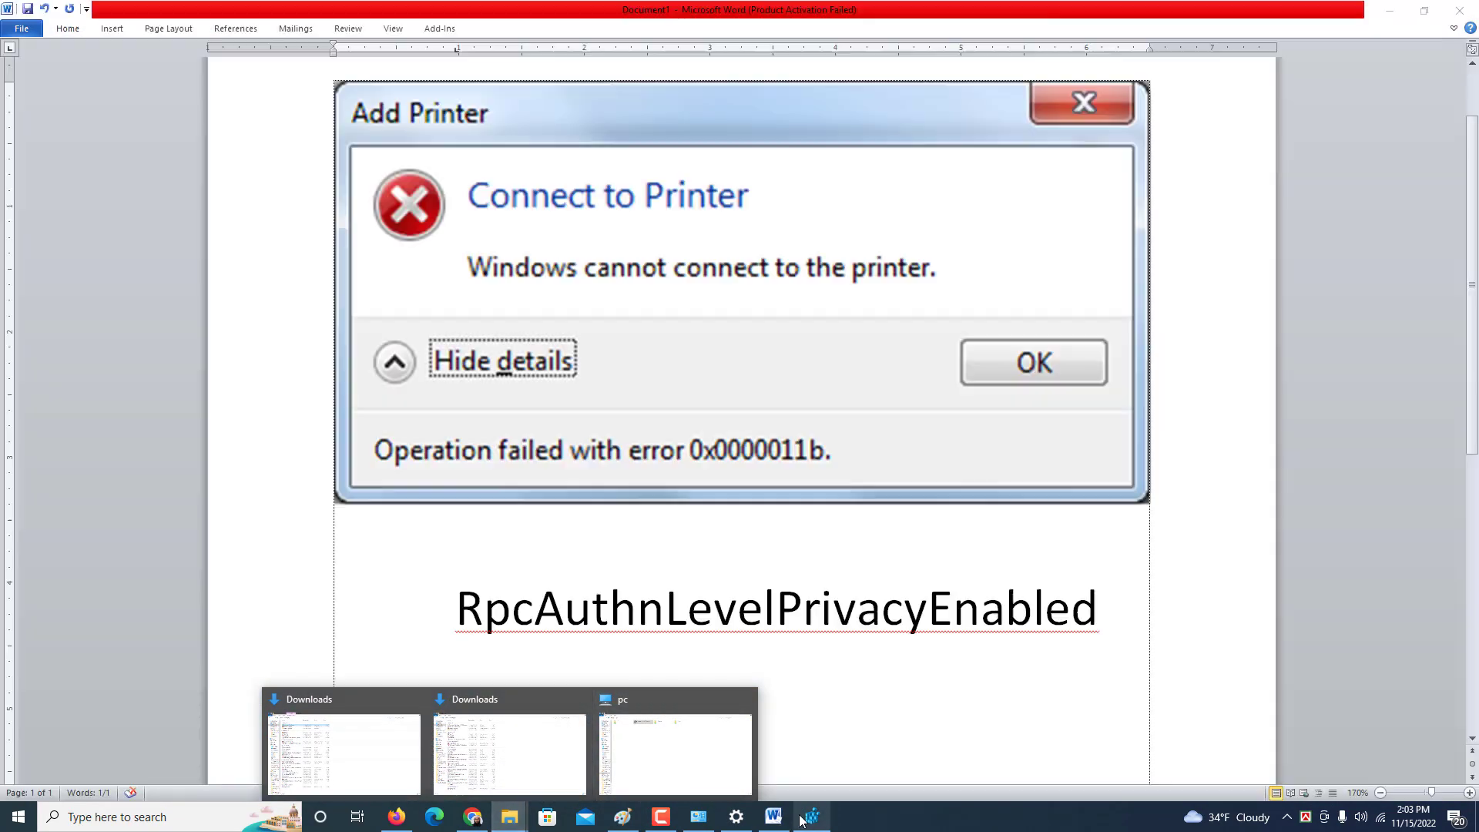
click(812, 816)
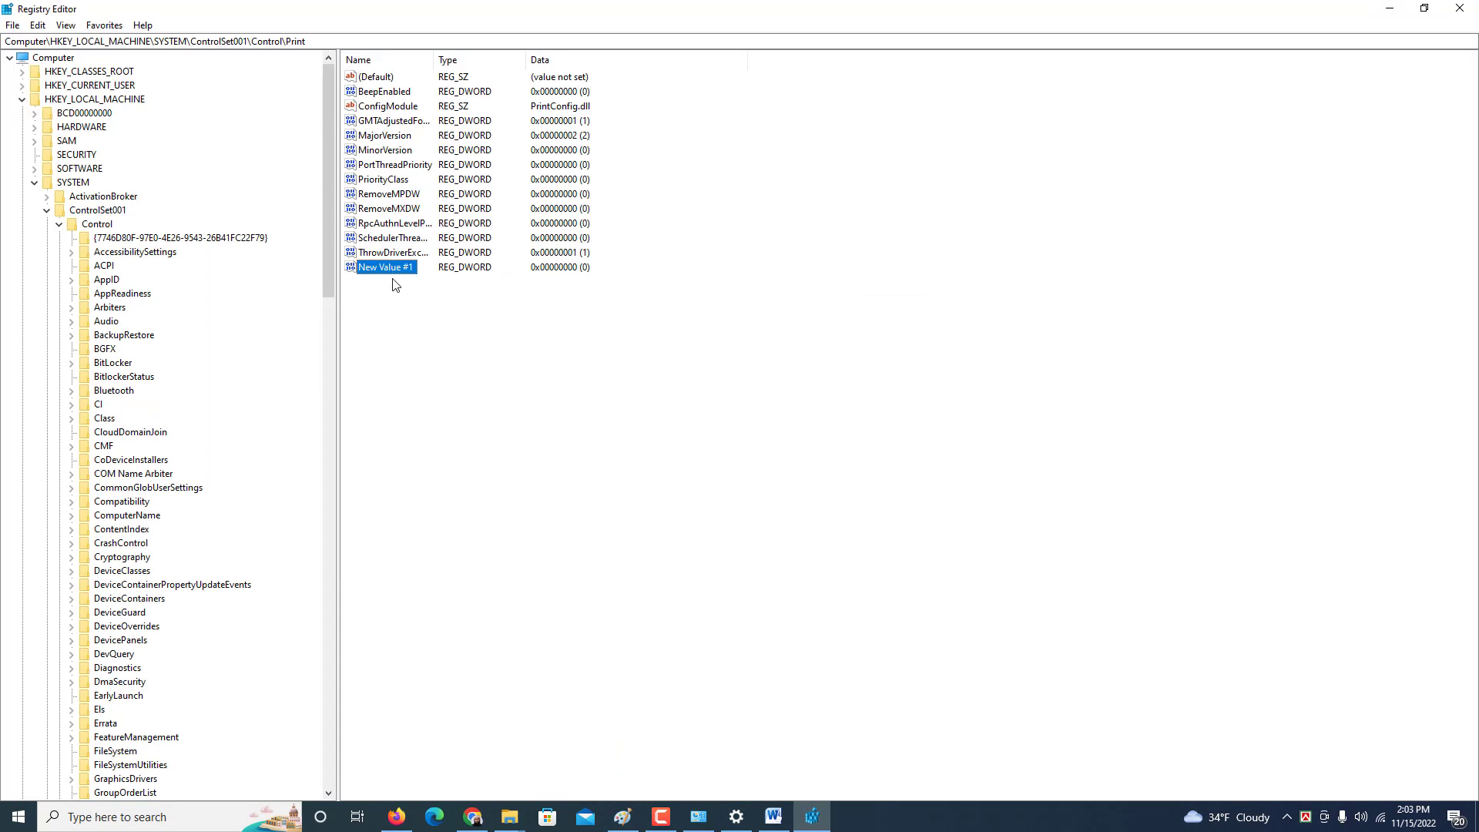
Try to rename the new DWORD value as RpcAuthnLevelPrivacyEnabled.
key(F2)
key(ctrl+v)
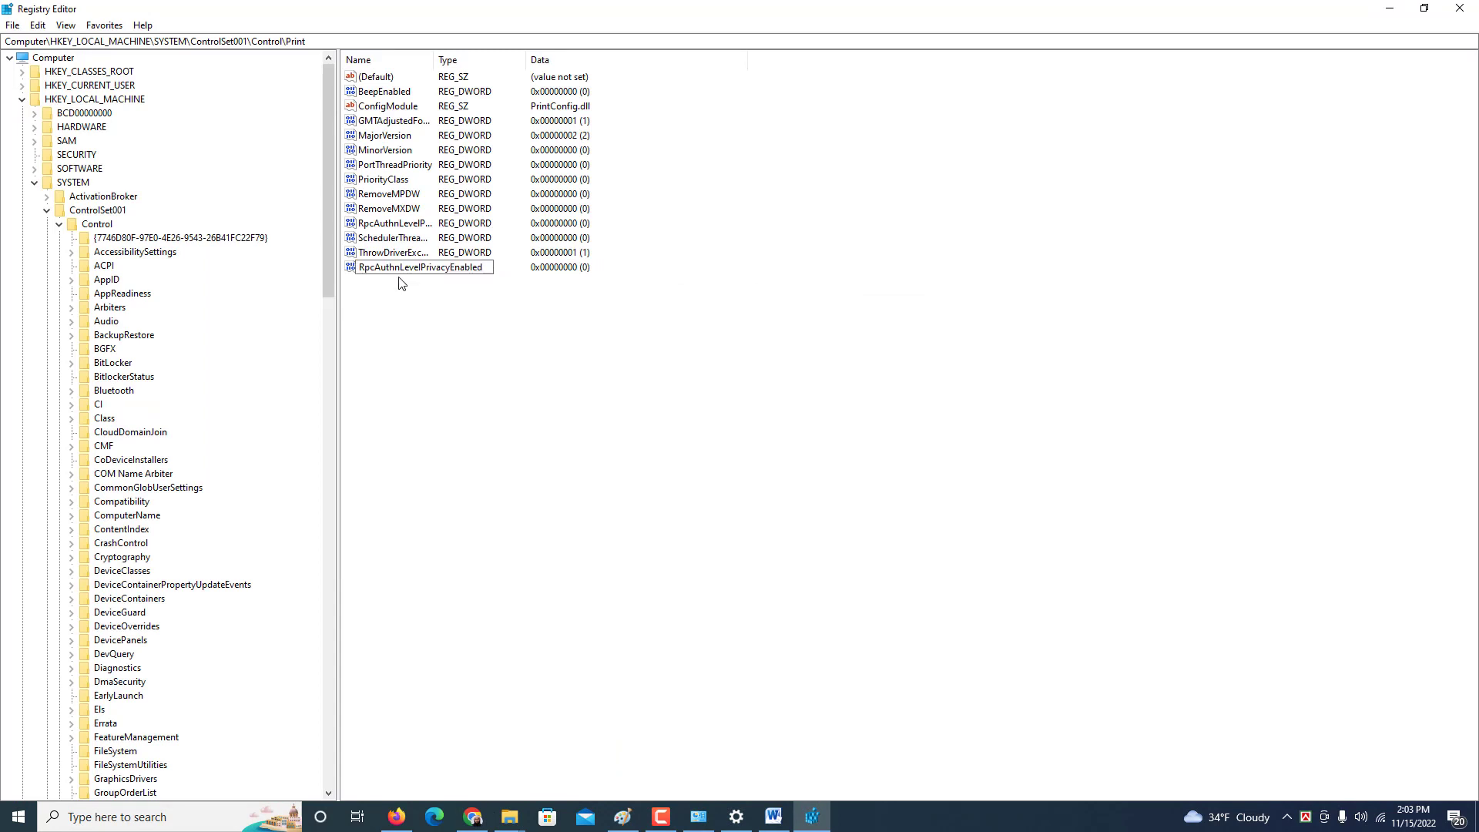
key(Return)
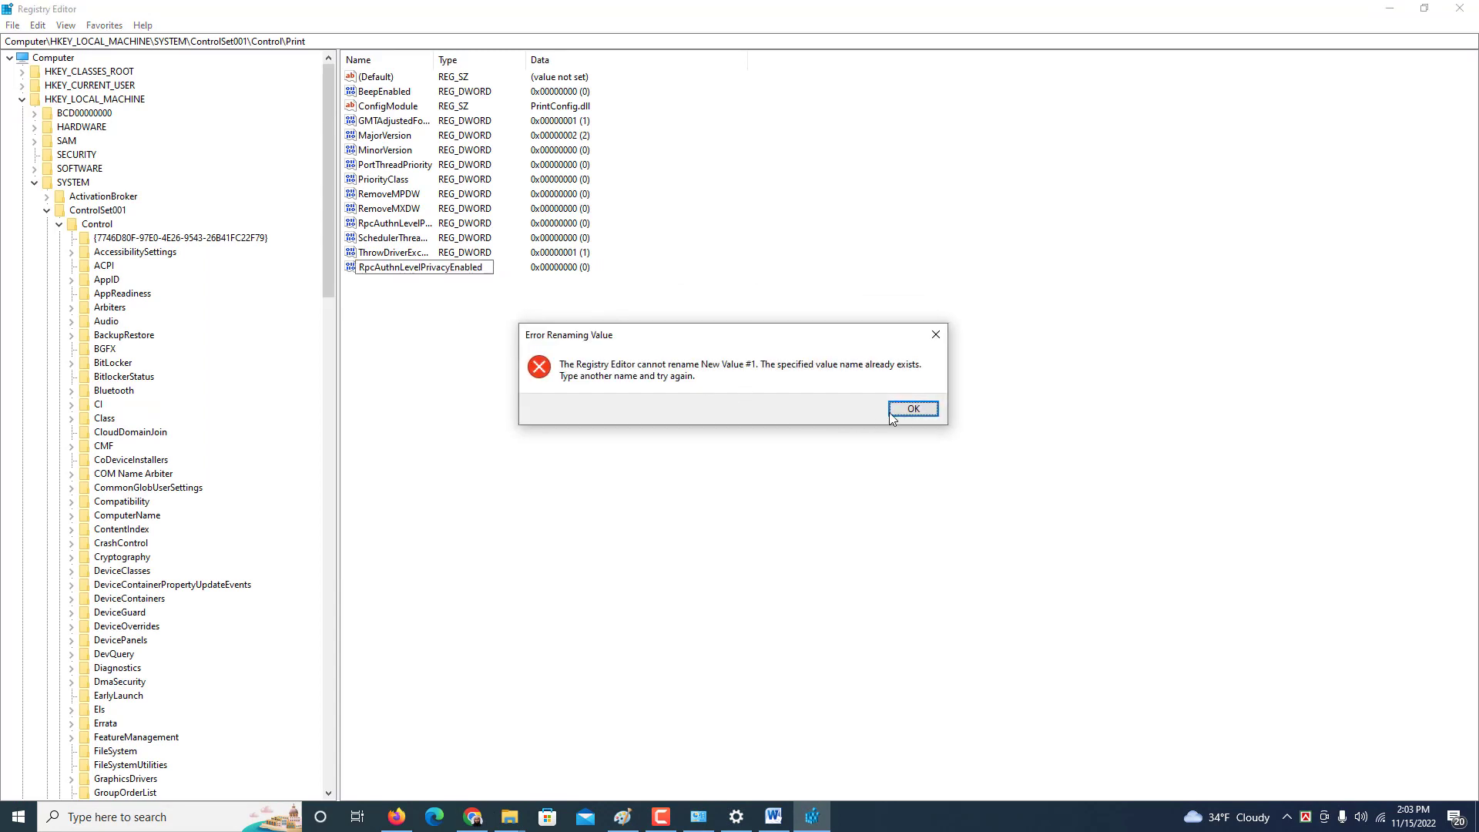
click(909, 413)
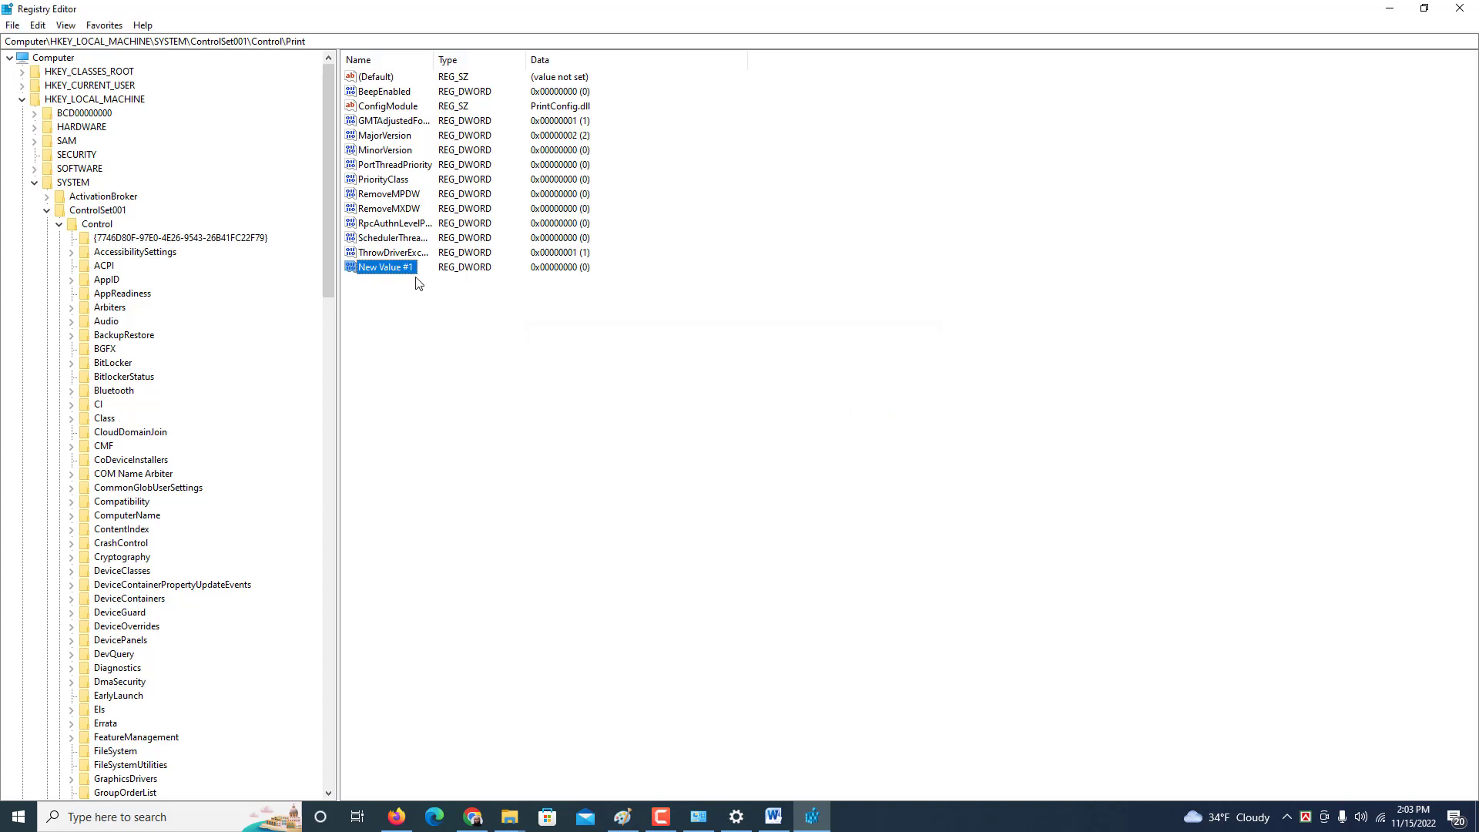
Delete the extra DWORD value New Value #1 from the Print key.
click(413, 225)
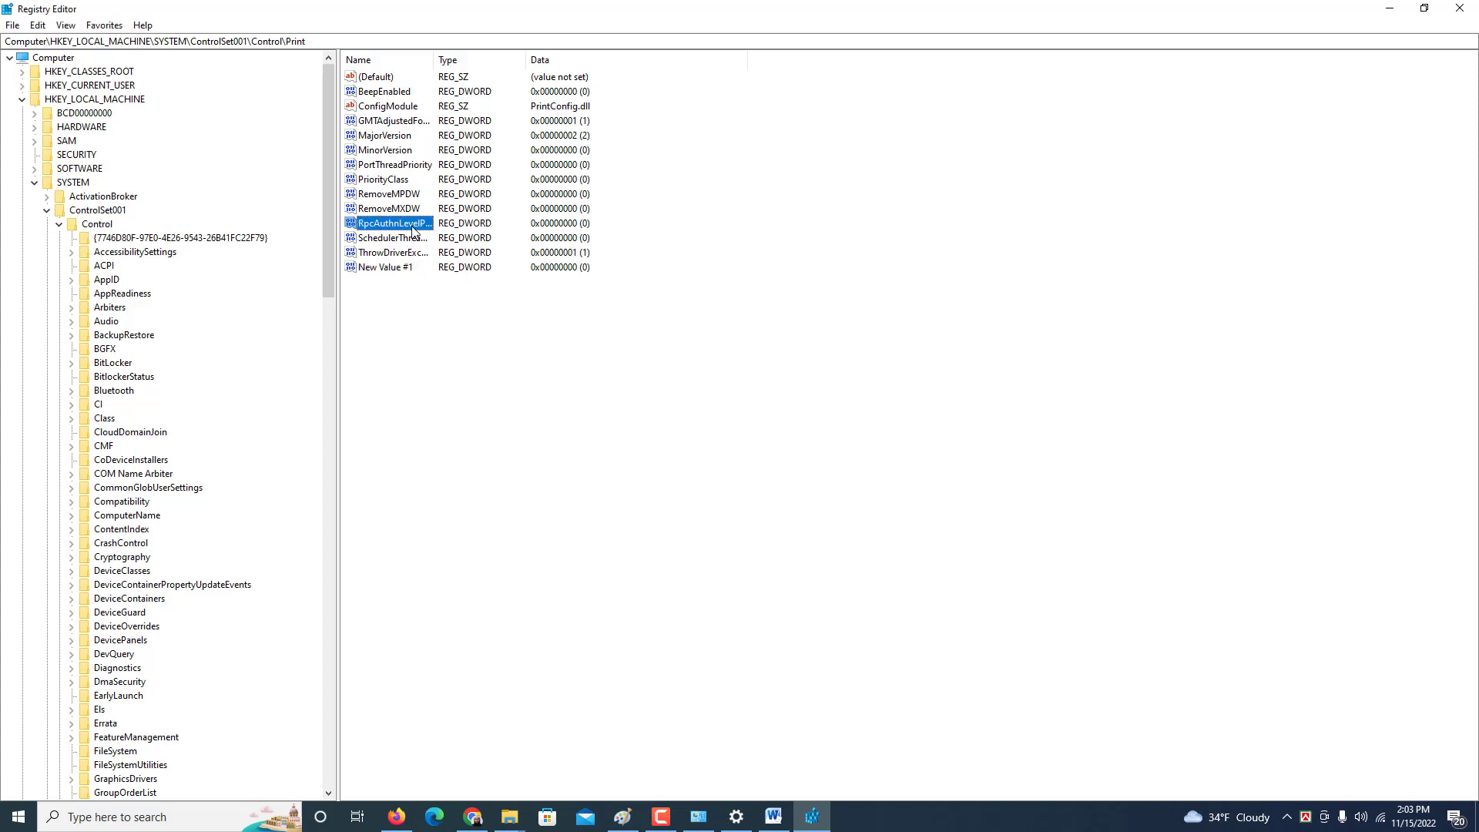
click(400, 267)
key(Delete)
click(855, 409)
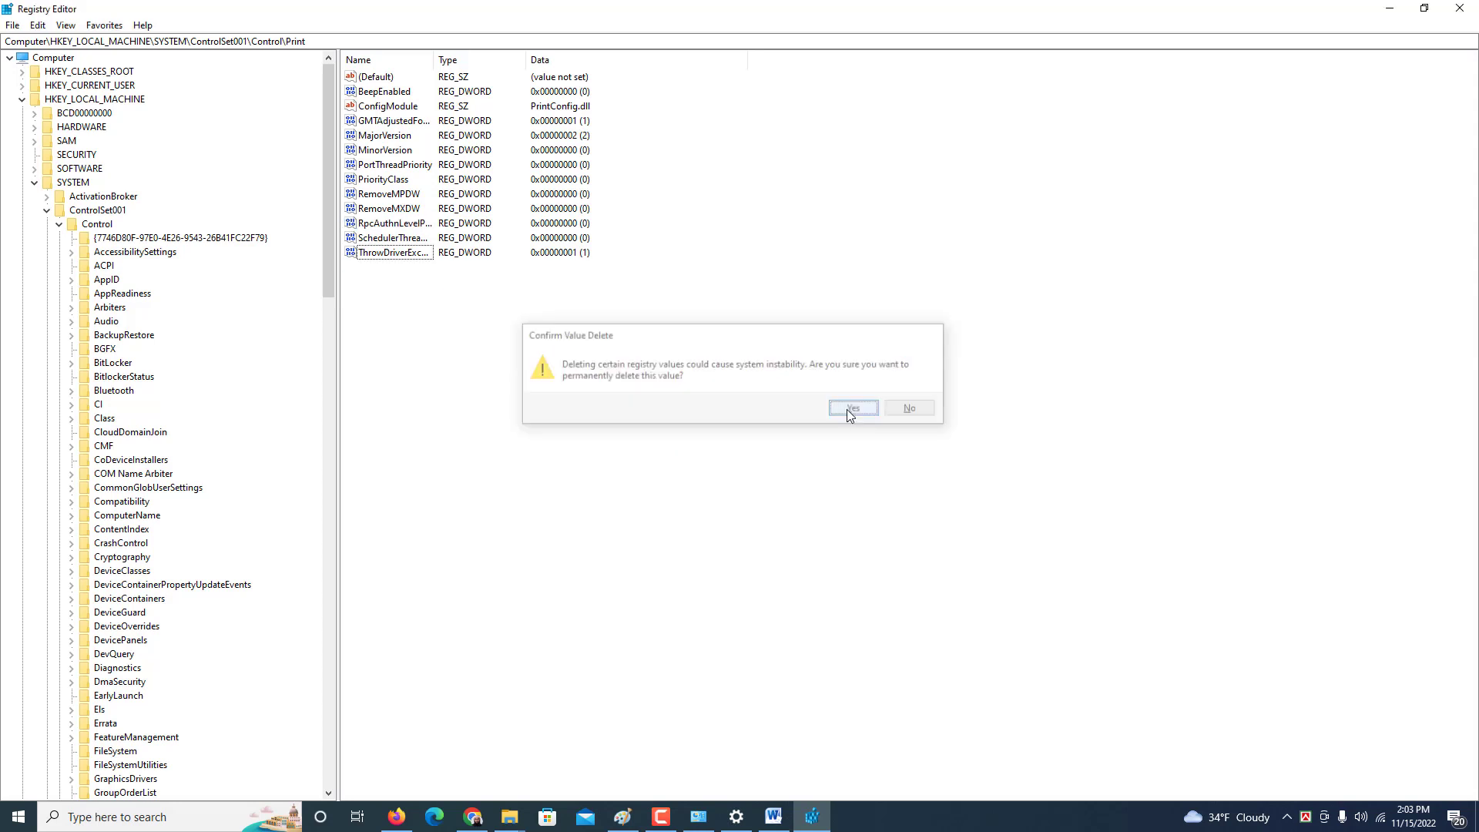
Edit the existing RpcAuthnLevelPrivacyEnabled value, using value data 0 with the Hexadecimal base, and accept it.
click(428, 226)
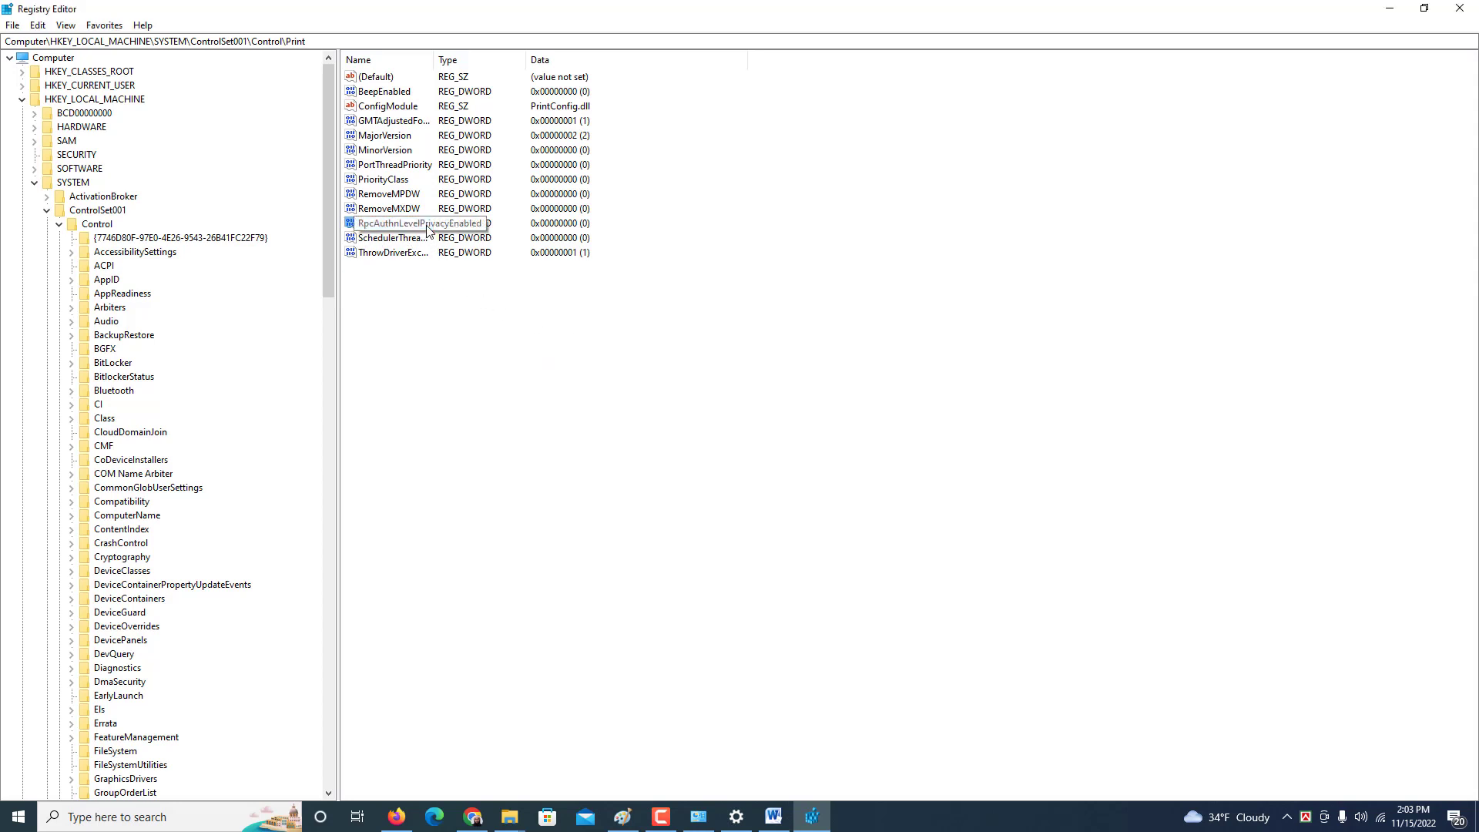
double_click(428, 227)
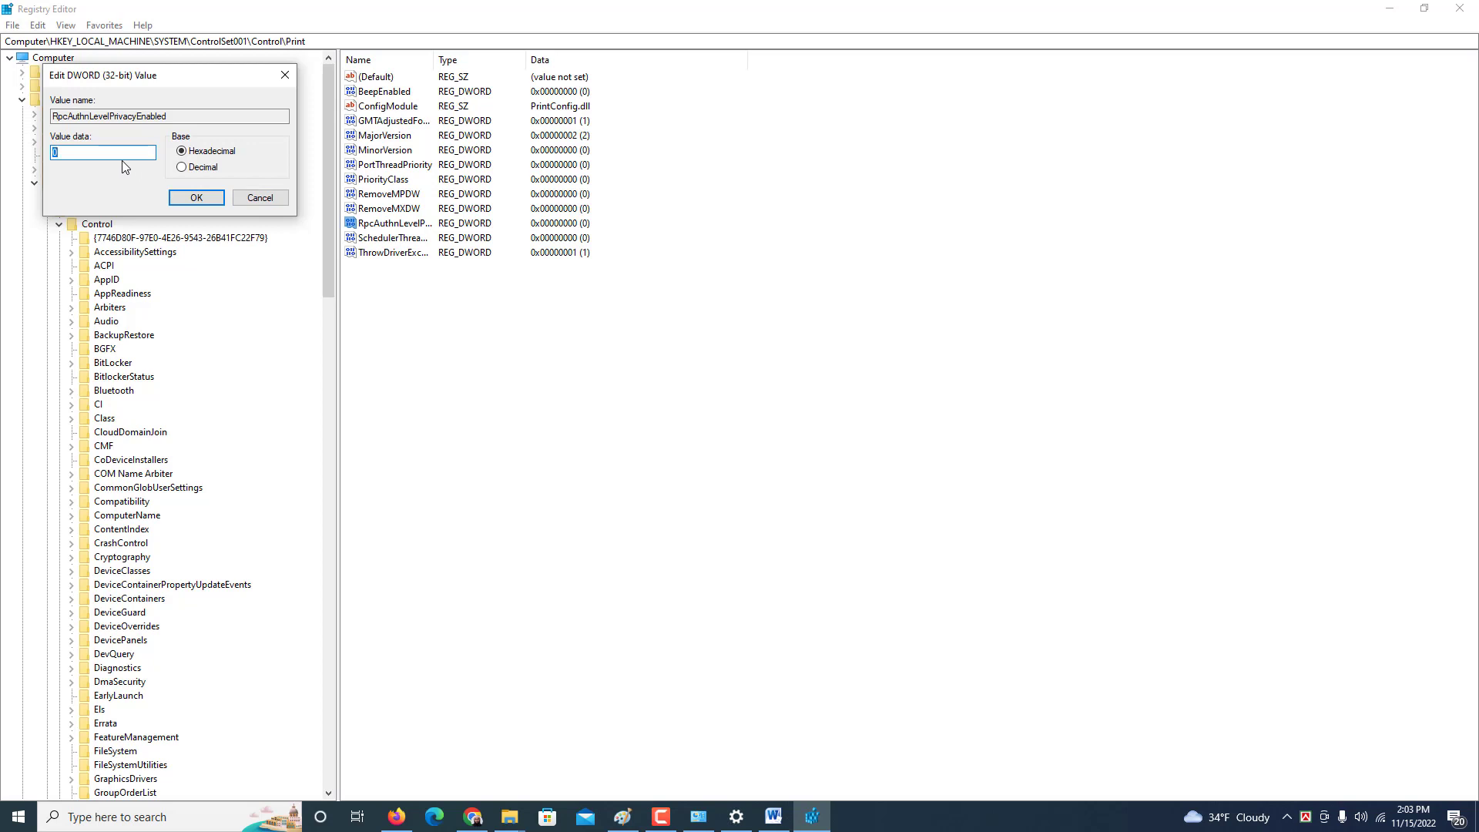
click(100, 152)
drag(110, 74, 685, 298)
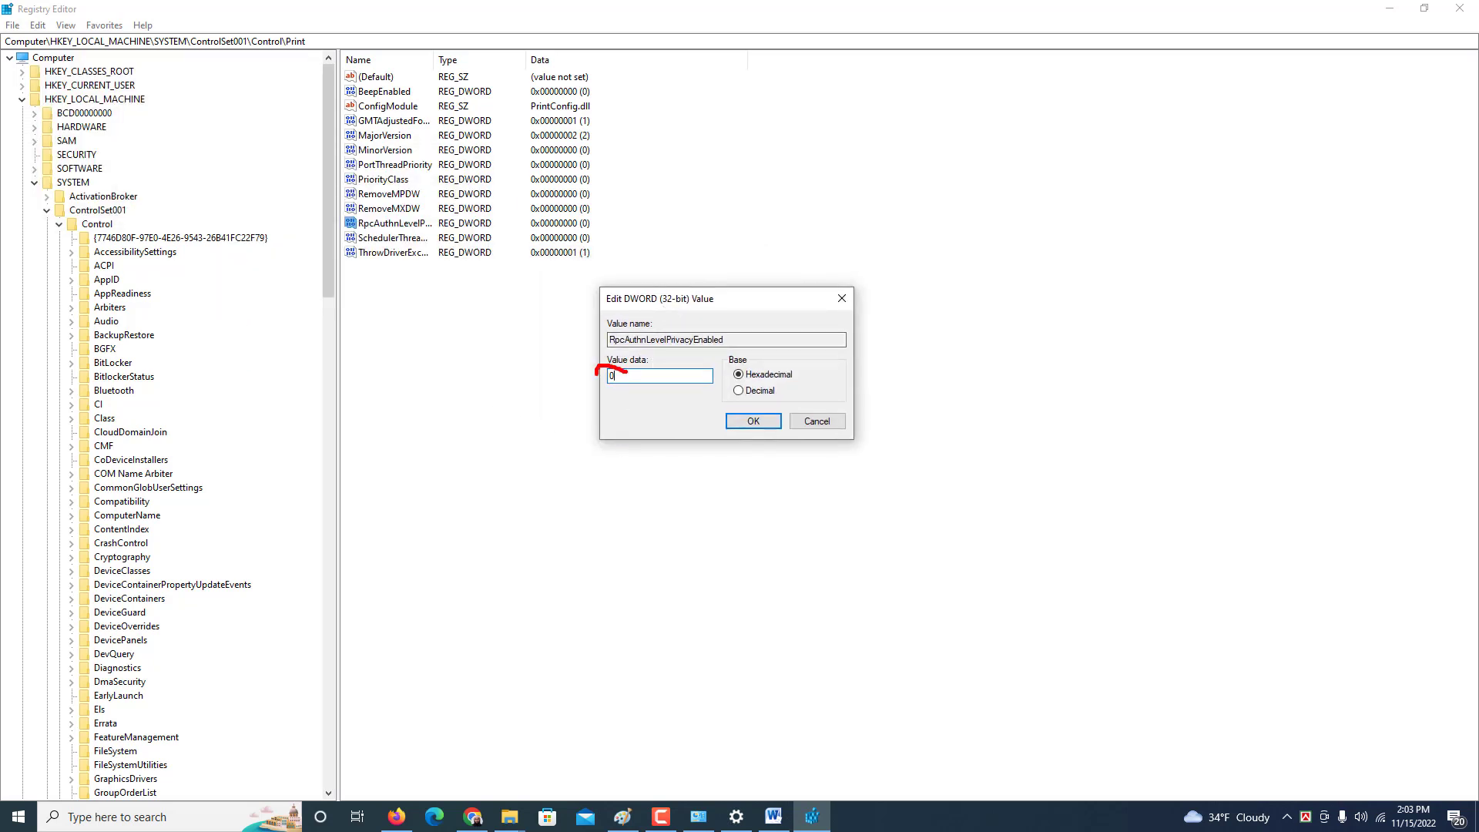
mouse_move(893, 542)
mouse_down()
mouse_move(893, 596)
mouse_move(955, 574)
mouse_move(1017, 593)
mouse_move(980, 653)
mouse_up()
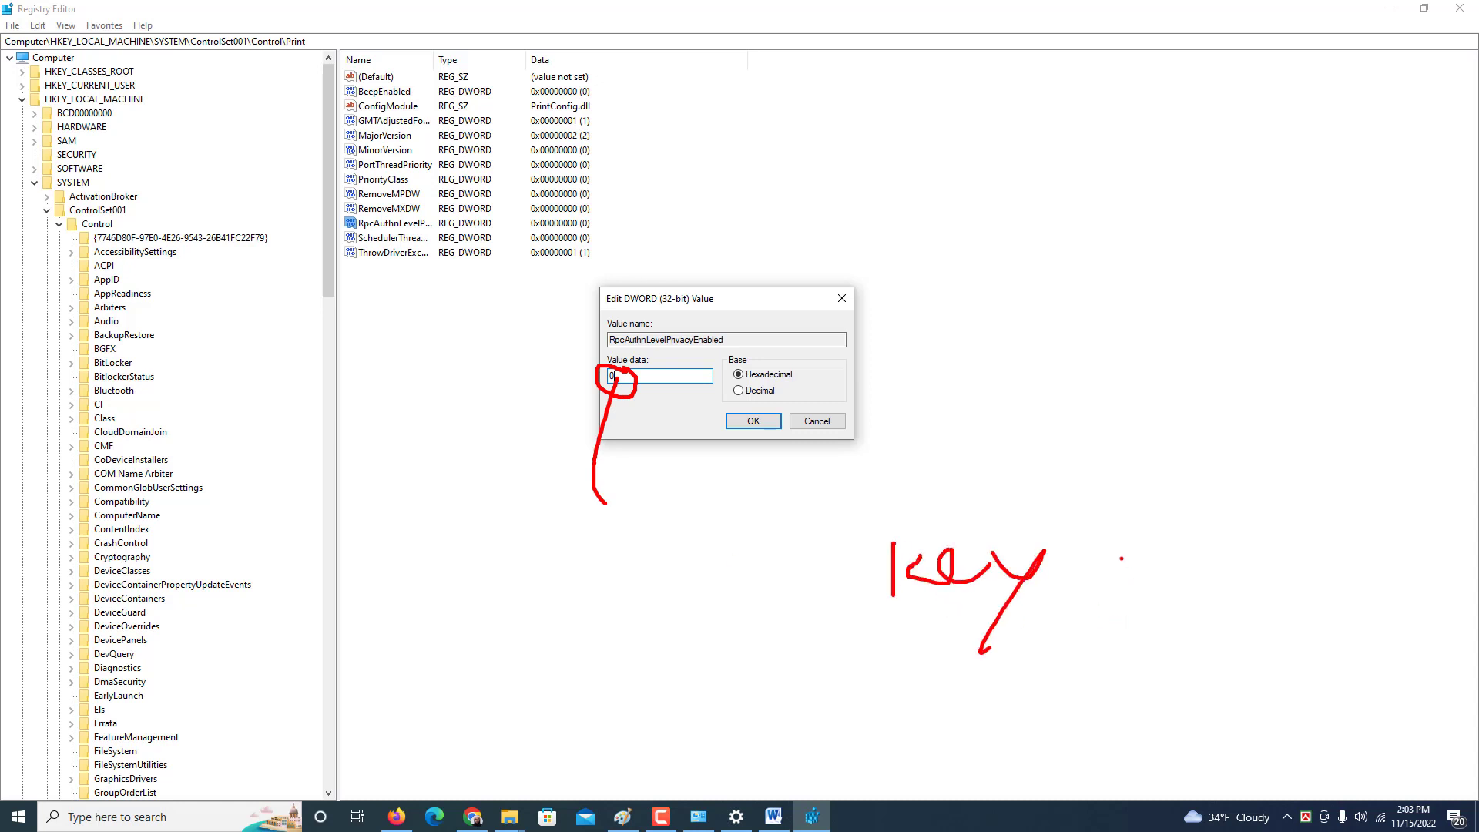
mouse_move(1099, 523)
mouse_down()
mouse_move(1139, 574)
mouse_move(1150, 545)
mouse_move(1183, 578)
mouse_move(1276, 565)
mouse_move(1320, 516)
mouse_move(1386, 499)
mouse_move(1375, 516)
mouse_up()
key(Escape)
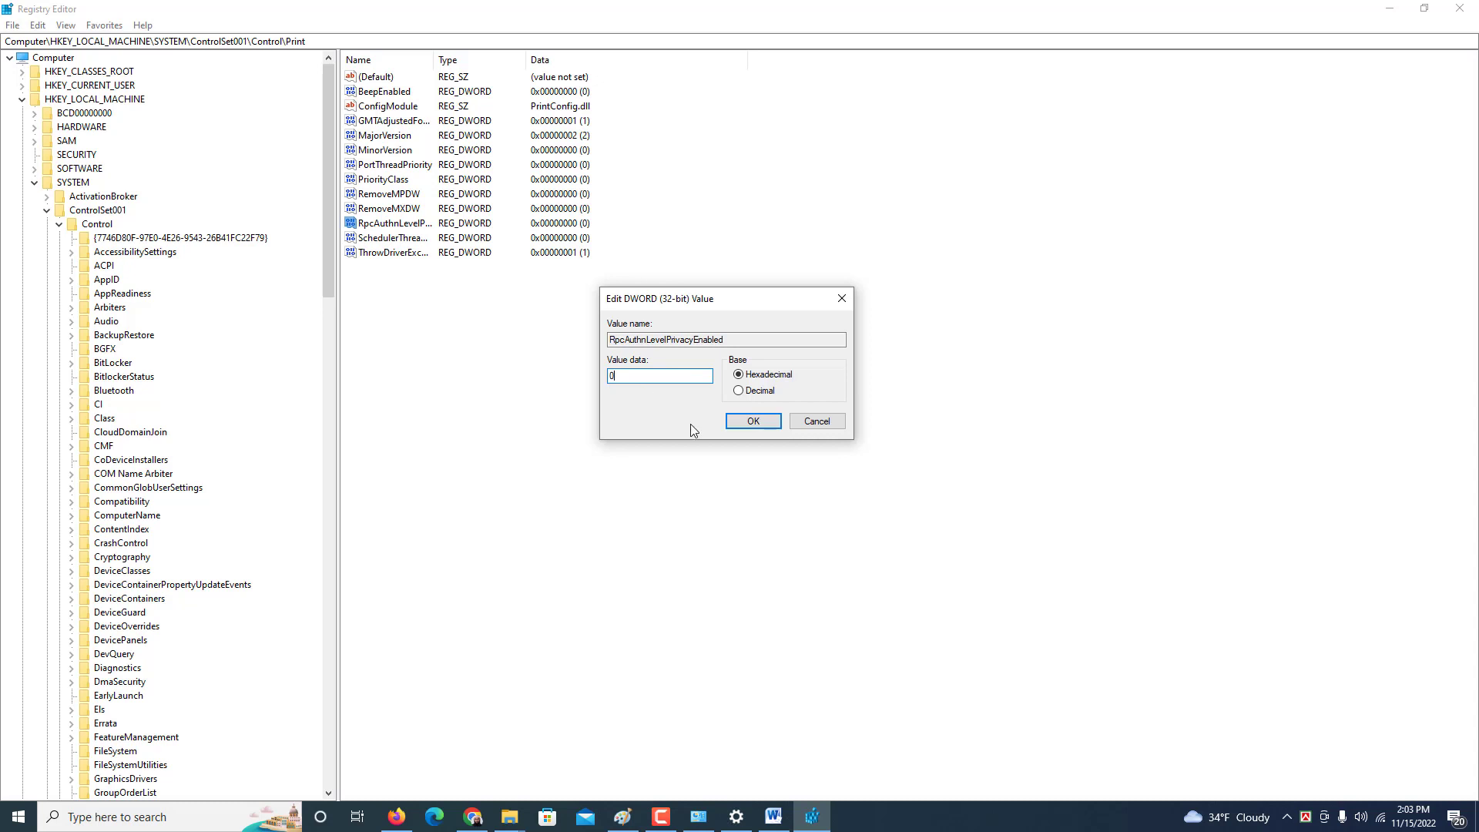
click(740, 391)
click(740, 375)
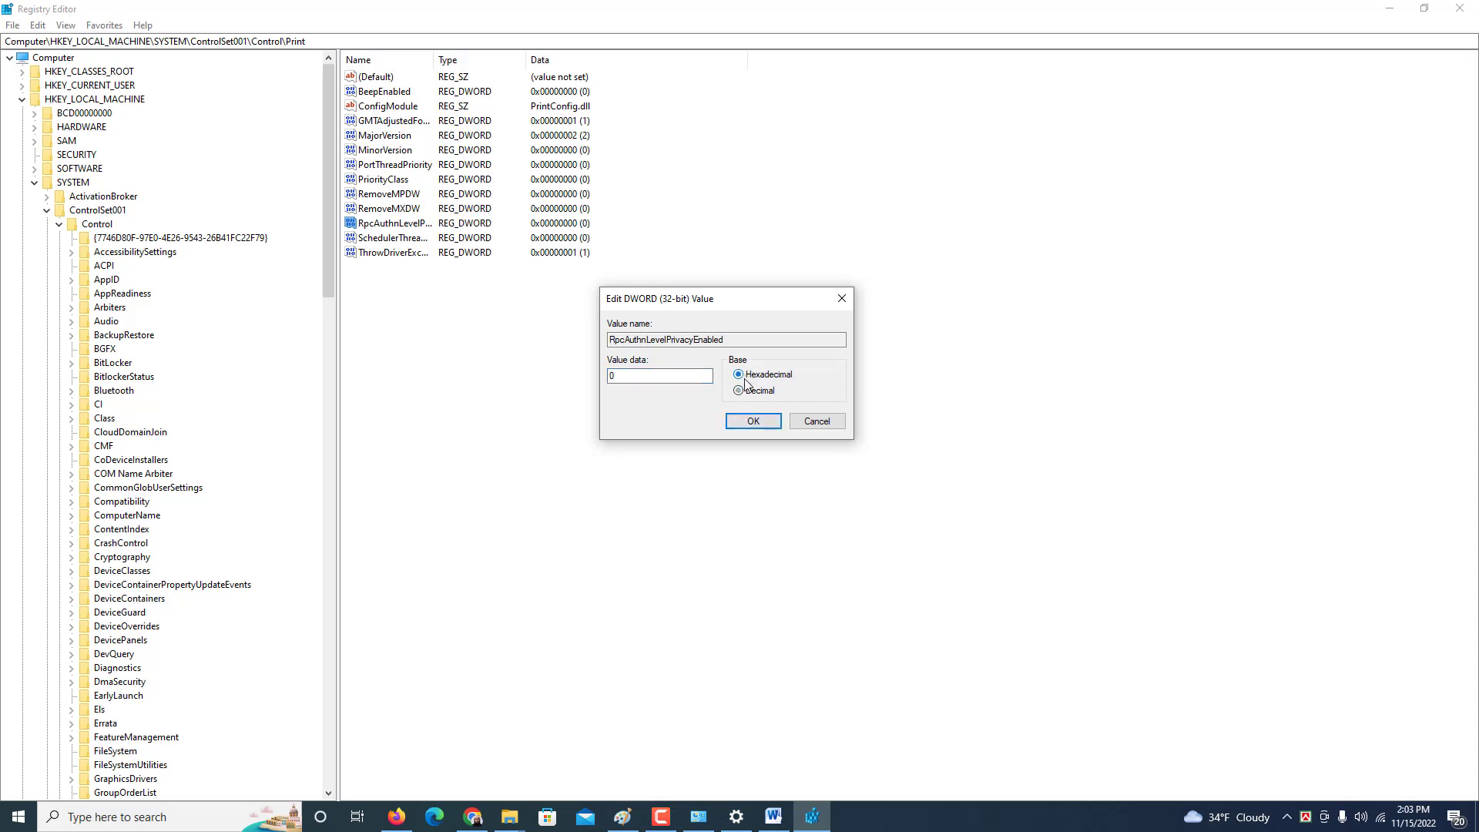
click(752, 421)
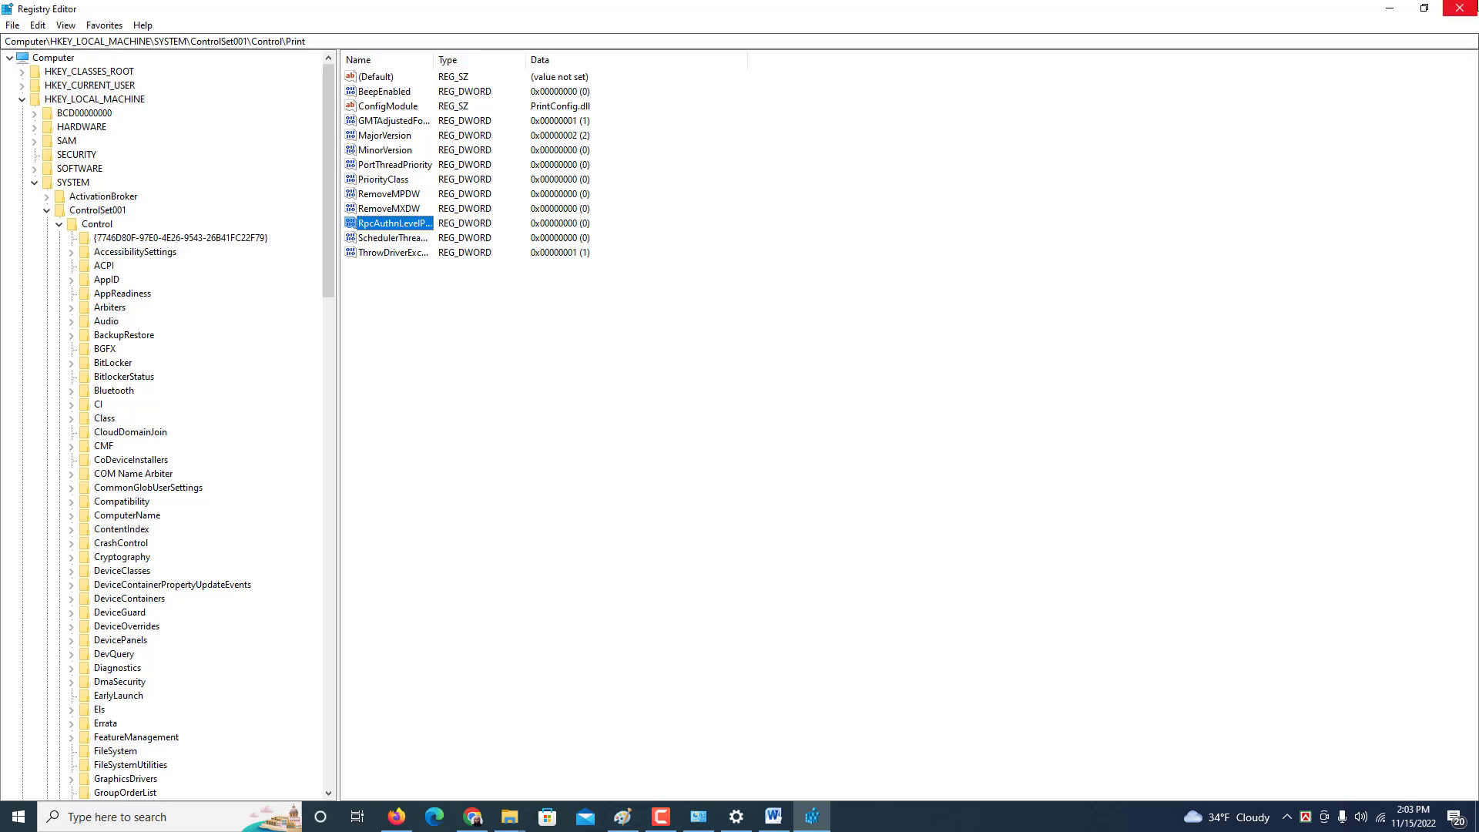
Close Registry Editor and minimize the Word document to reach the desktop.
click(1460, 8)
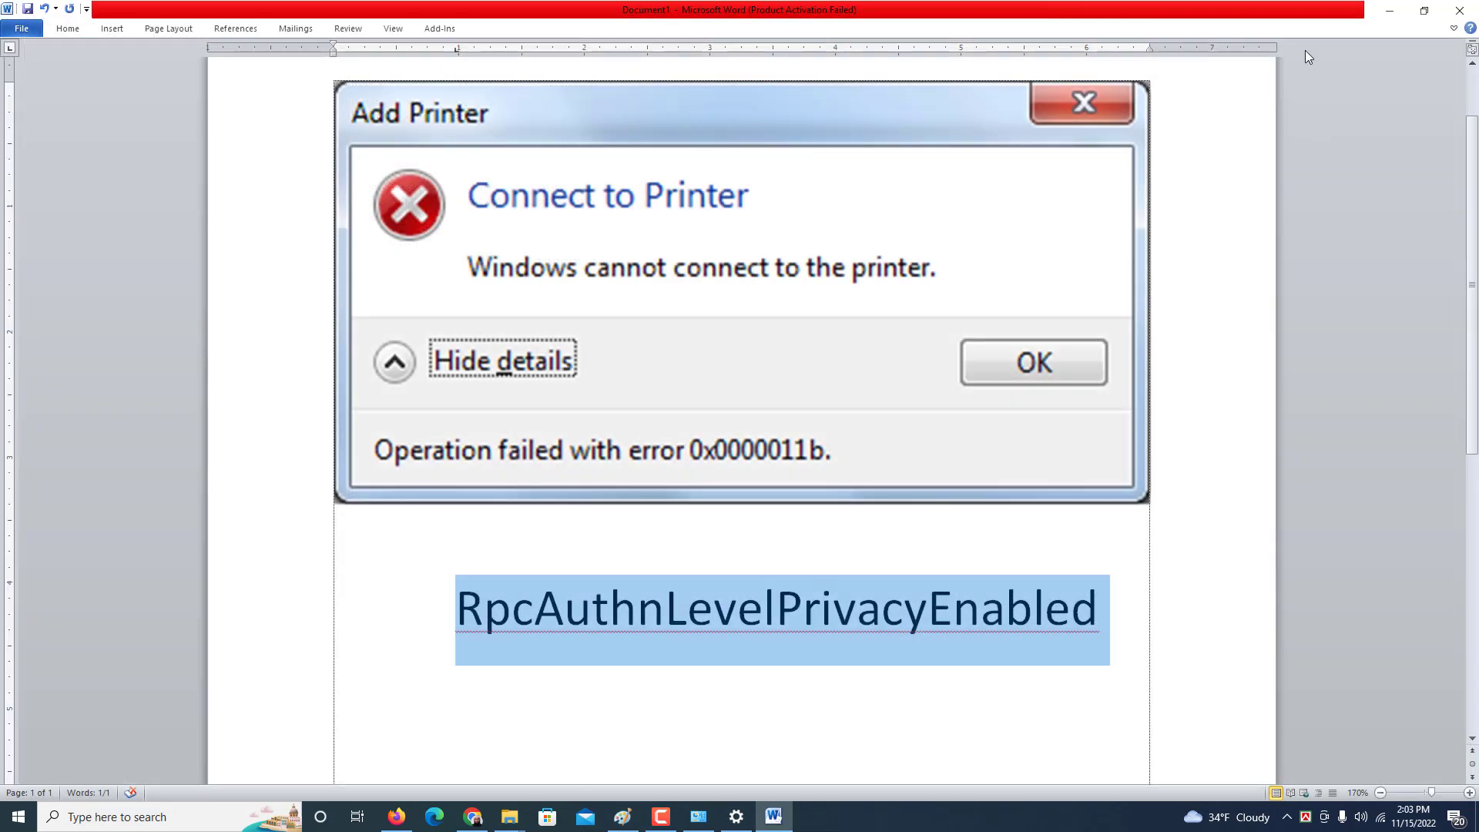
click(1390, 10)
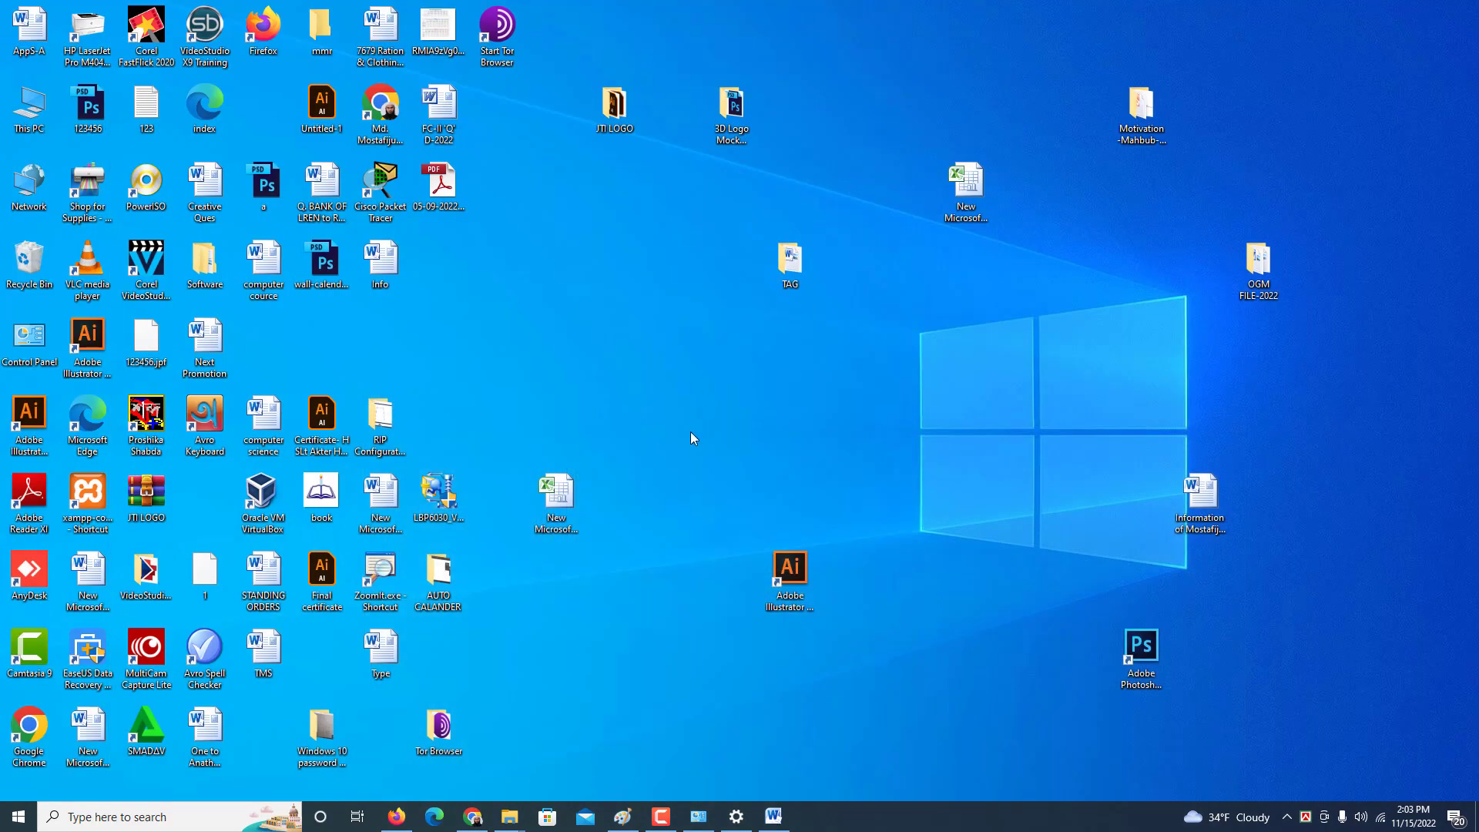
key(super)
text(se)
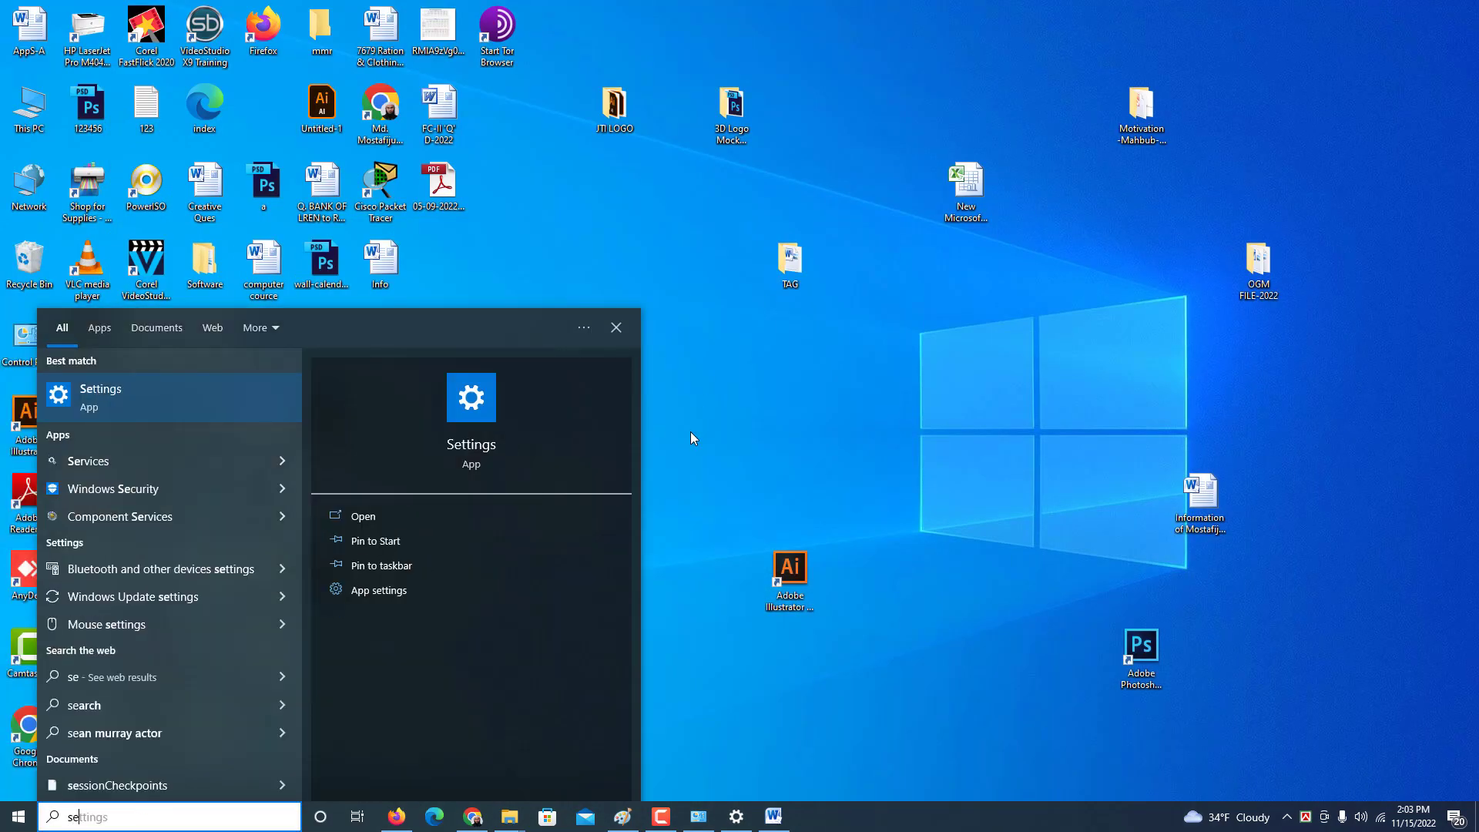
text(rvice)
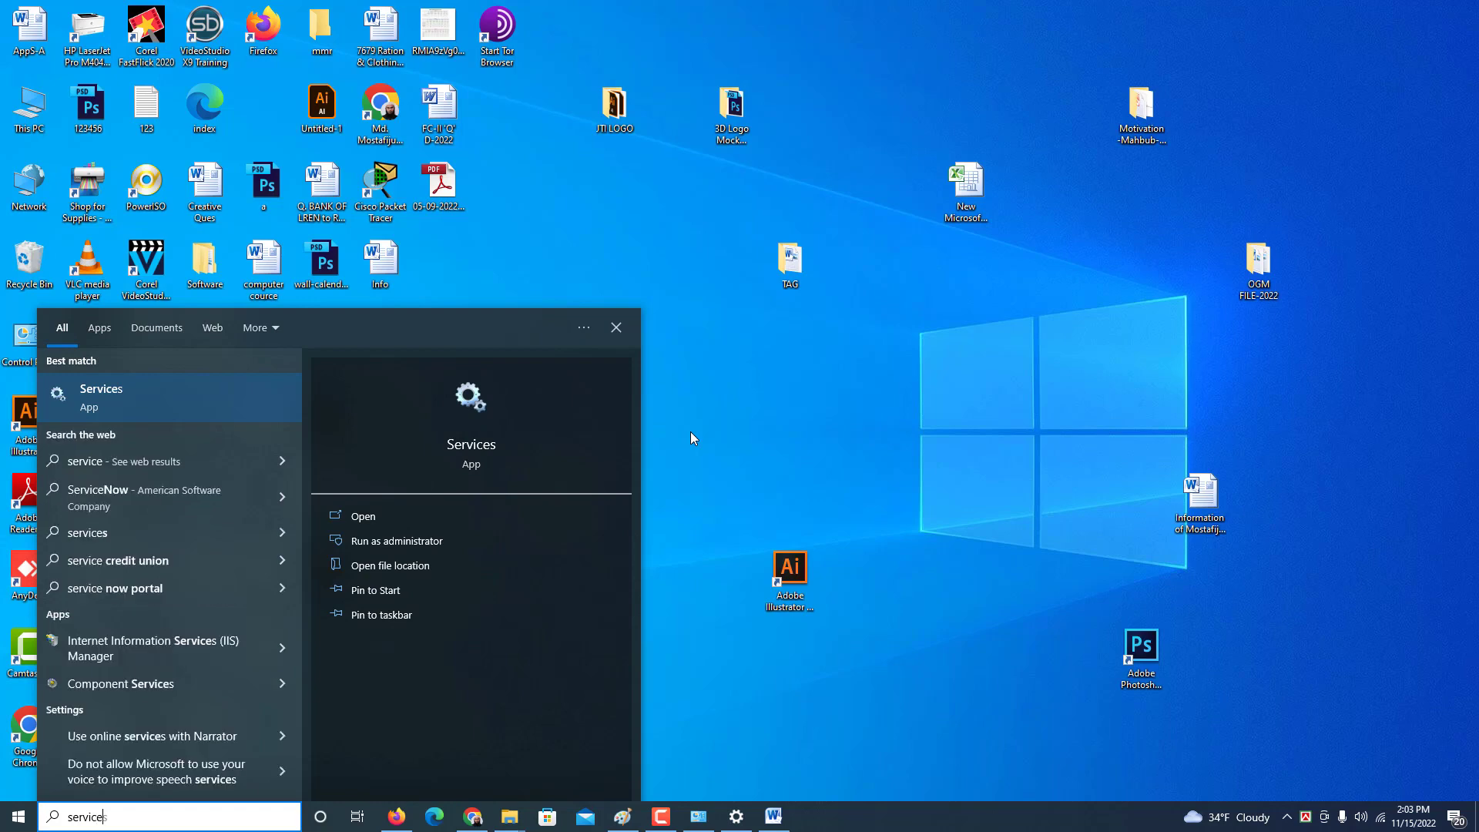
text(s)
mouse_move(61, 817)
mouse_down()
mouse_move(52, 829)
mouse_move(126, 813)
mouse_move(517, 664)
mouse_up()
mouse_move(99, 369)
mouse_down()
mouse_move(74, 439)
mouse_move(108, 356)
mouse_move(606, 328)
mouse_up()
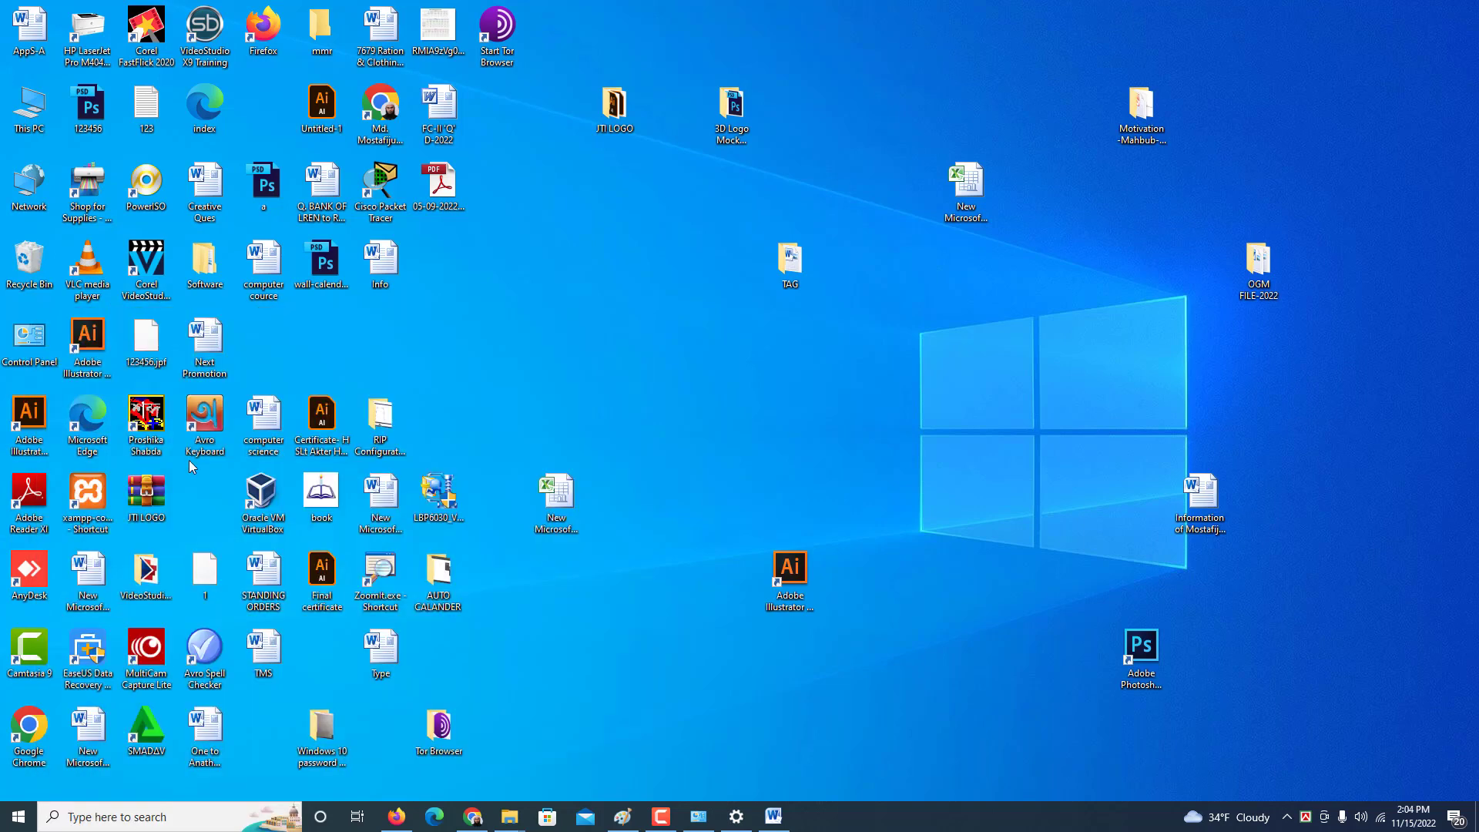
Search Windows for "service" and open the Services app.
key(super)
text(serv)
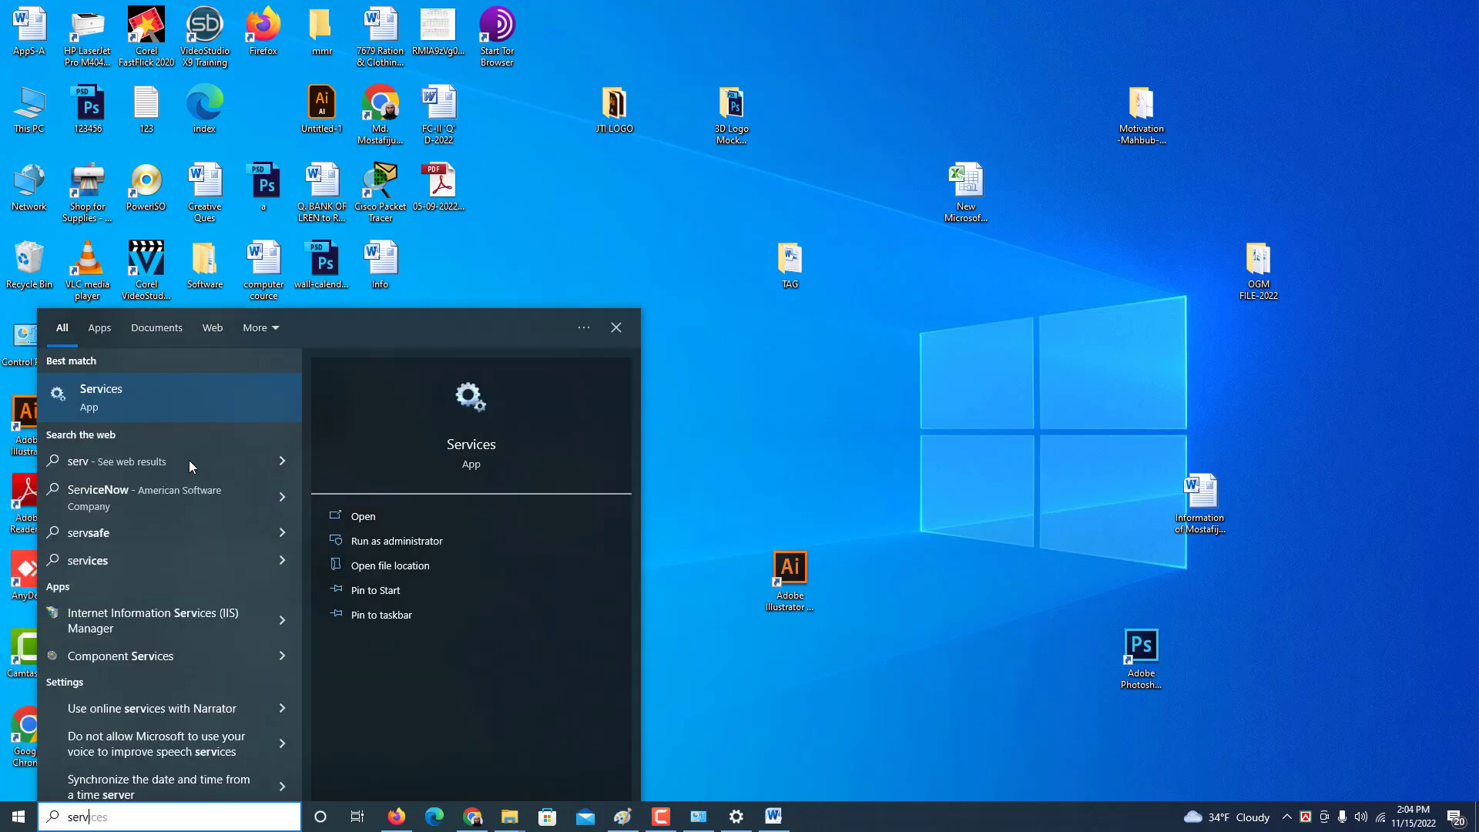
text(ice)
click(183, 395)
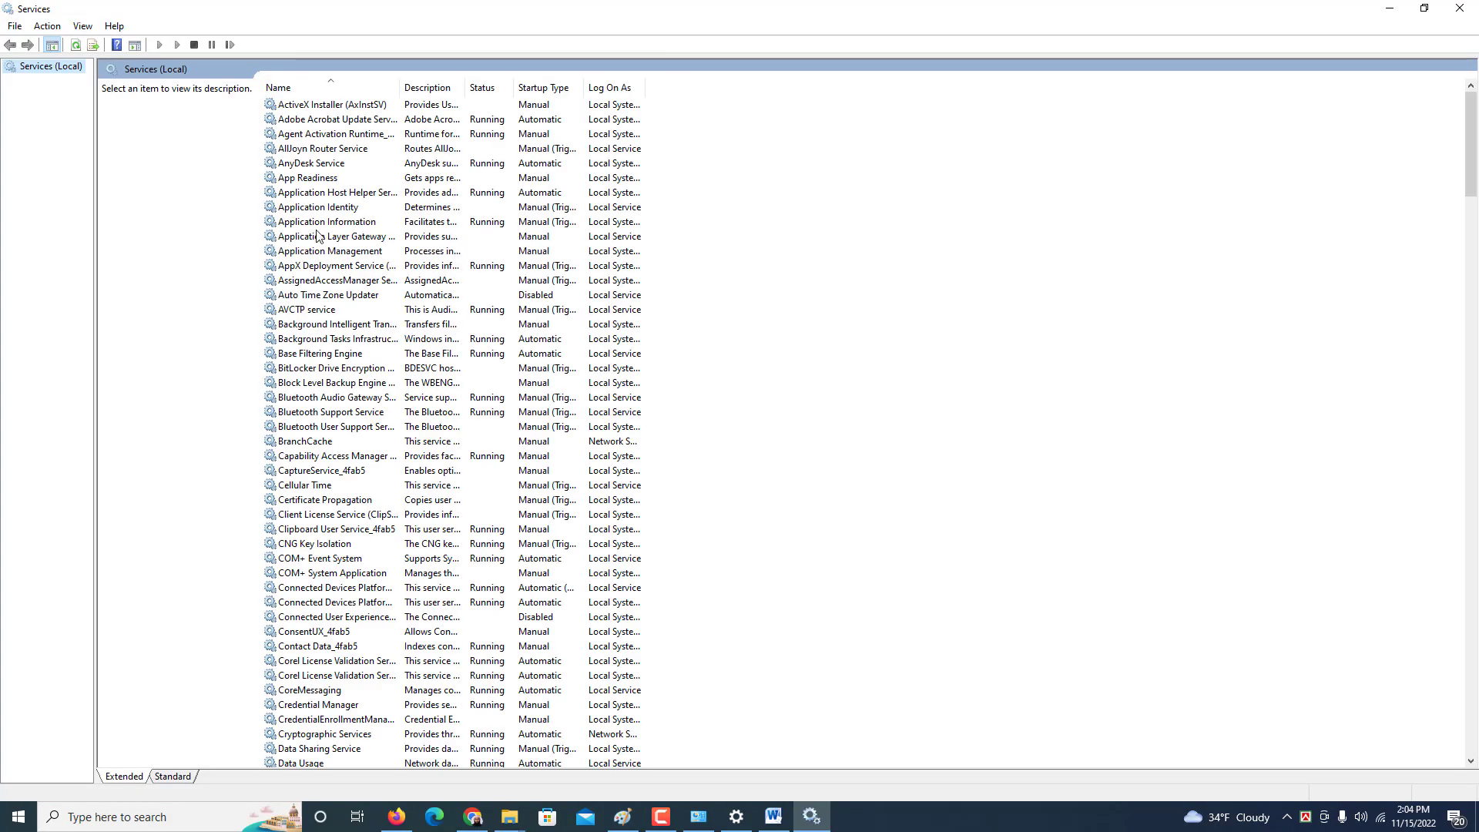
Find the Print Spooler service, restart it, and close the Services window.
click(316, 236)
text(print)
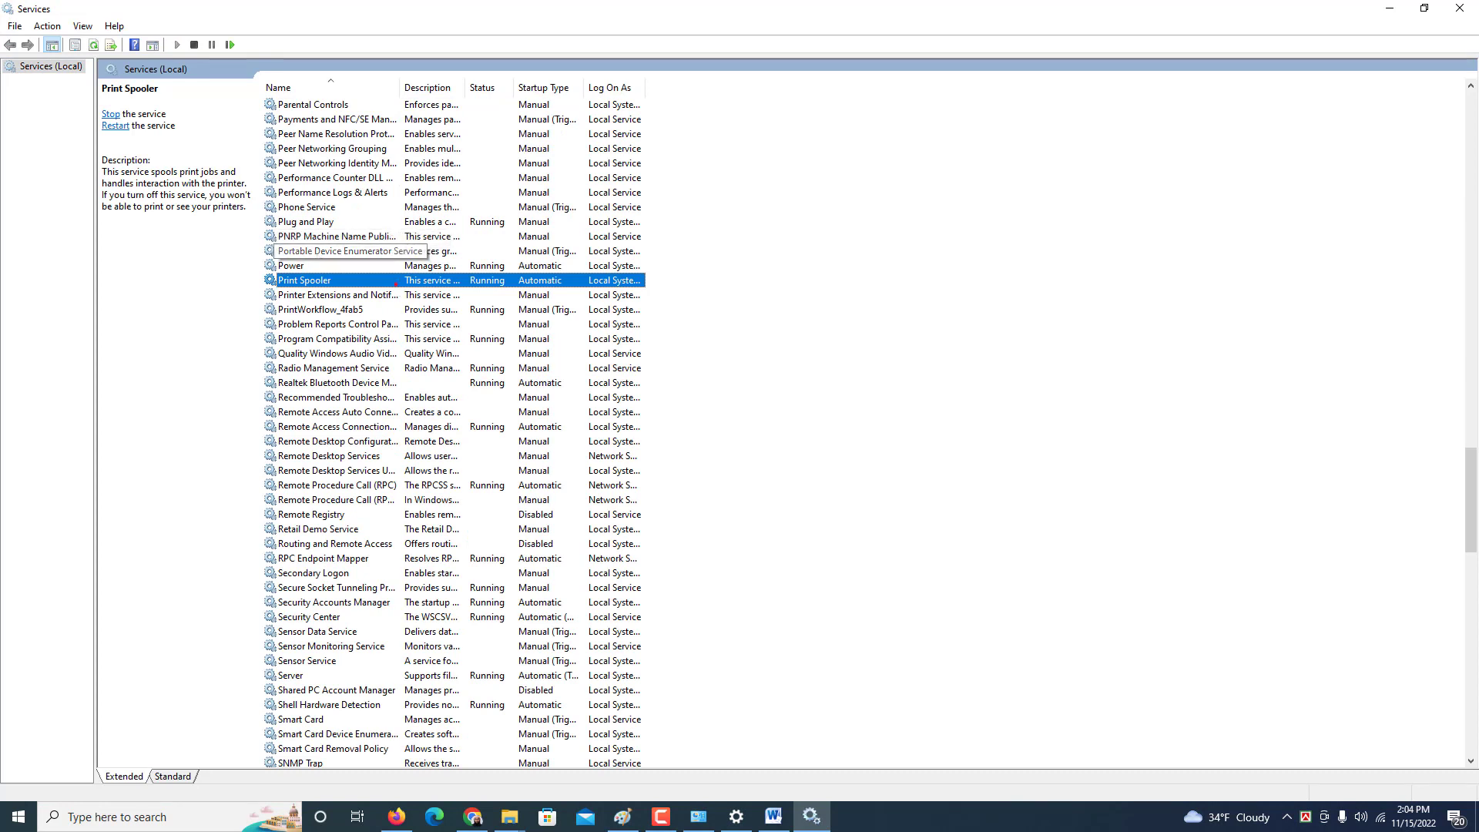
mouse_move(324, 275)
mouse_down()
mouse_move(261, 297)
mouse_move(401, 255)
mouse_move(461, 327)
mouse_move(765, 243)
mouse_up()
mouse_move(108, 126)
mouse_down()
mouse_move(119, 158)
mouse_move(117, 98)
mouse_move(104, 250)
mouse_up()
click(111, 114)
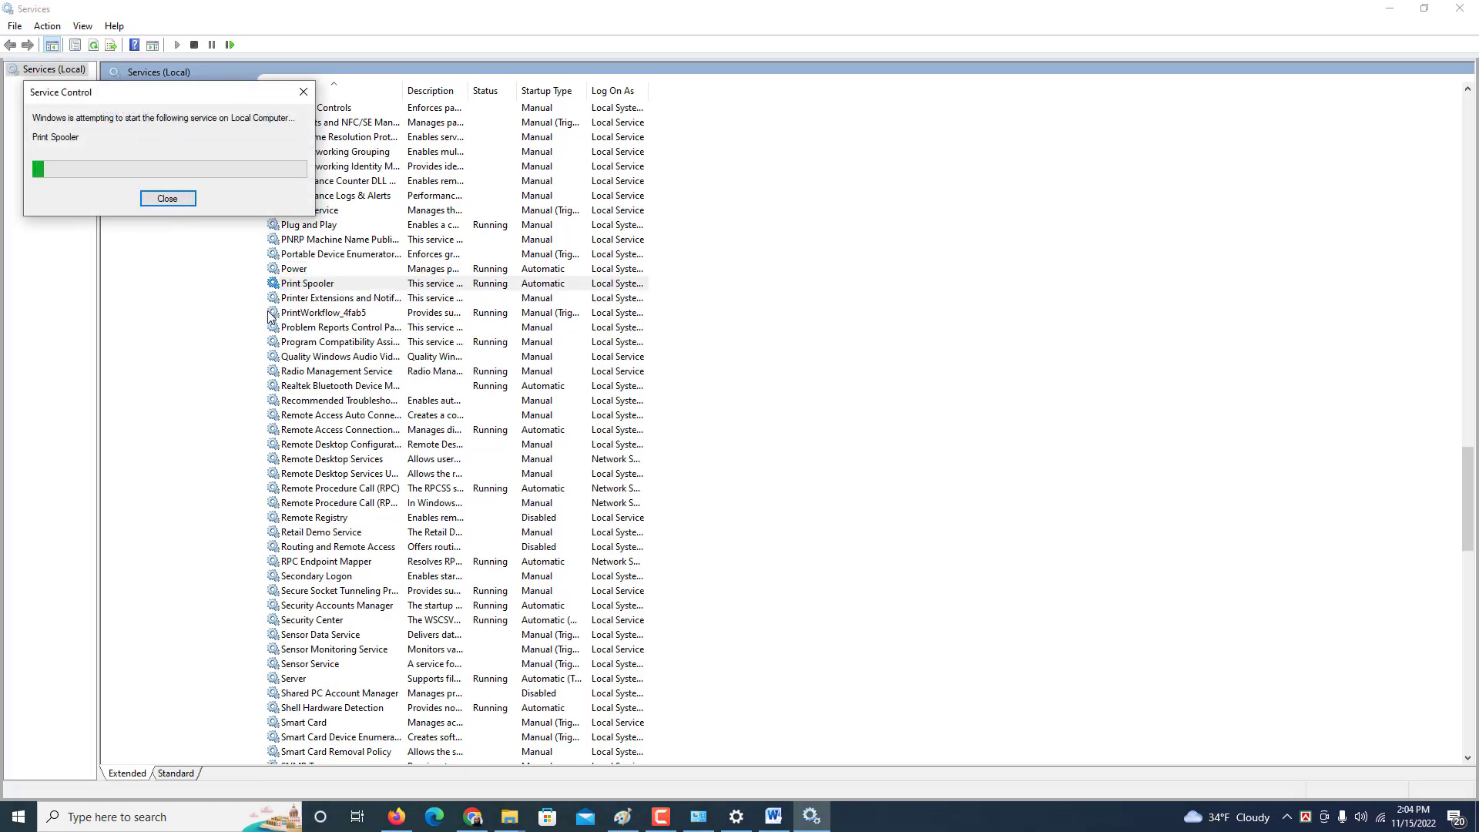
click(1460, 8)
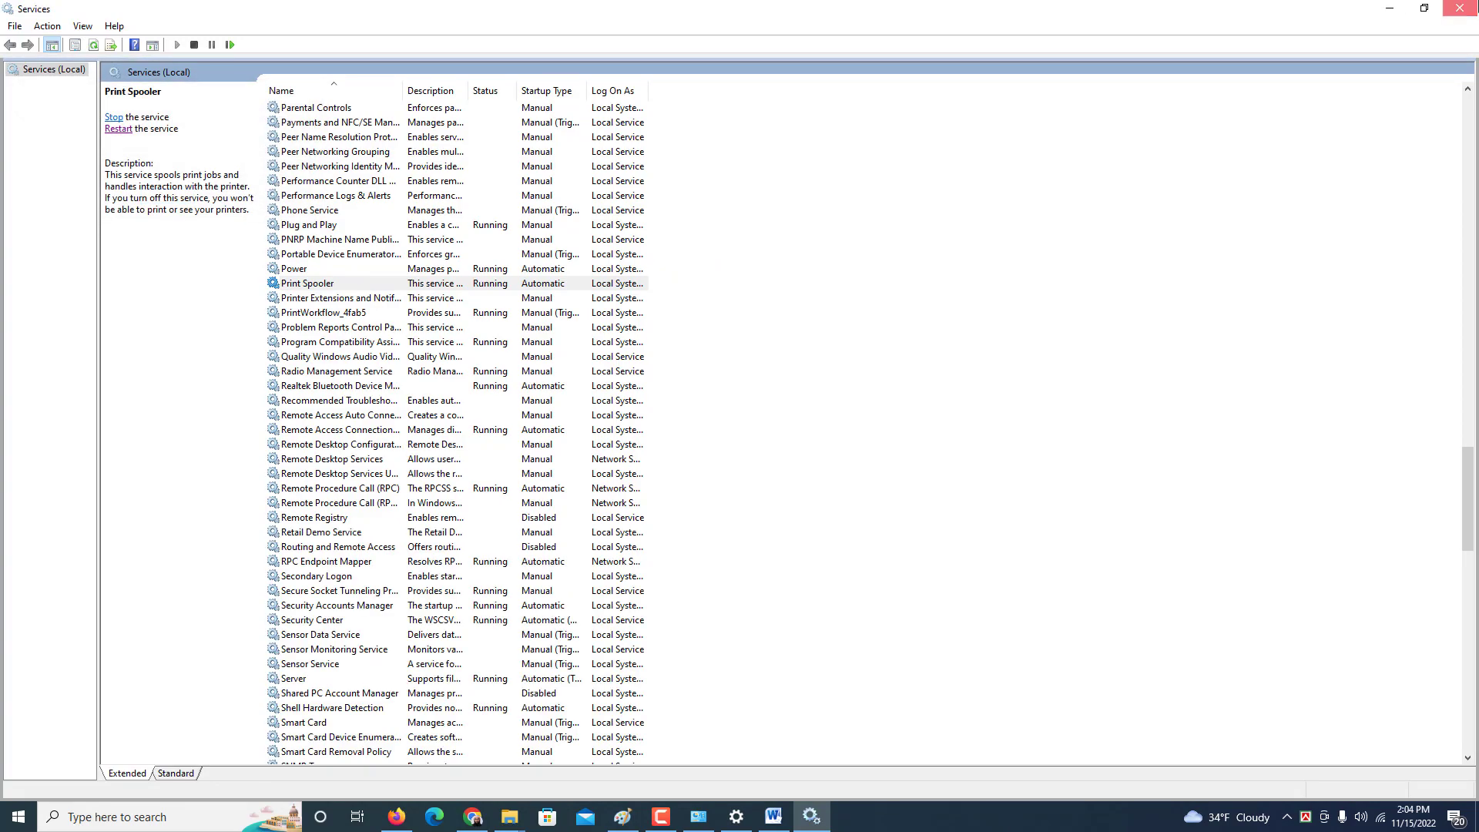
Open the network computer \\pc through Run, connect its shared HP LaserJet Pro M404-M405 printer, and close the folder window.
key(super+r)
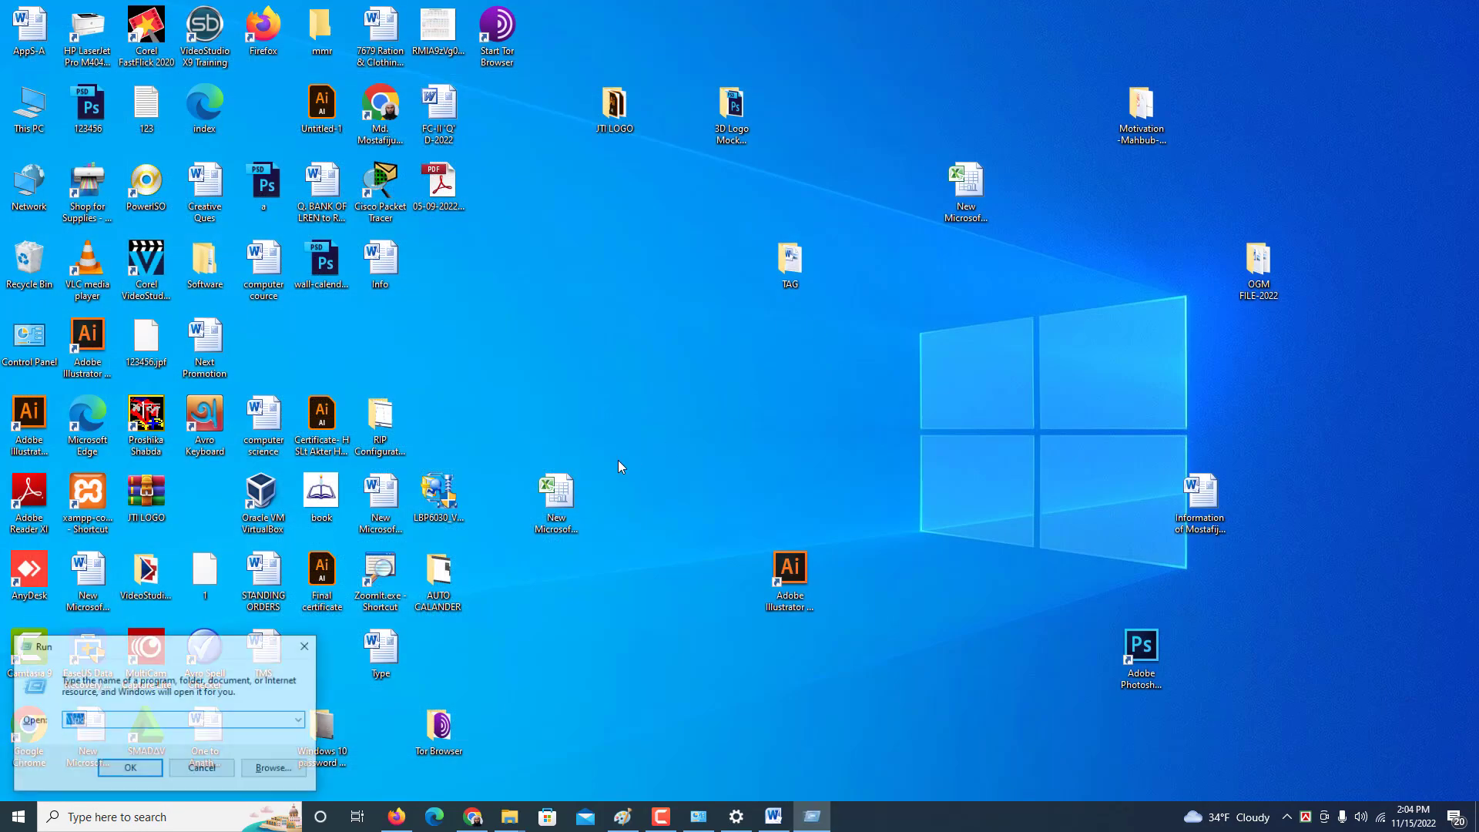
click(134, 720)
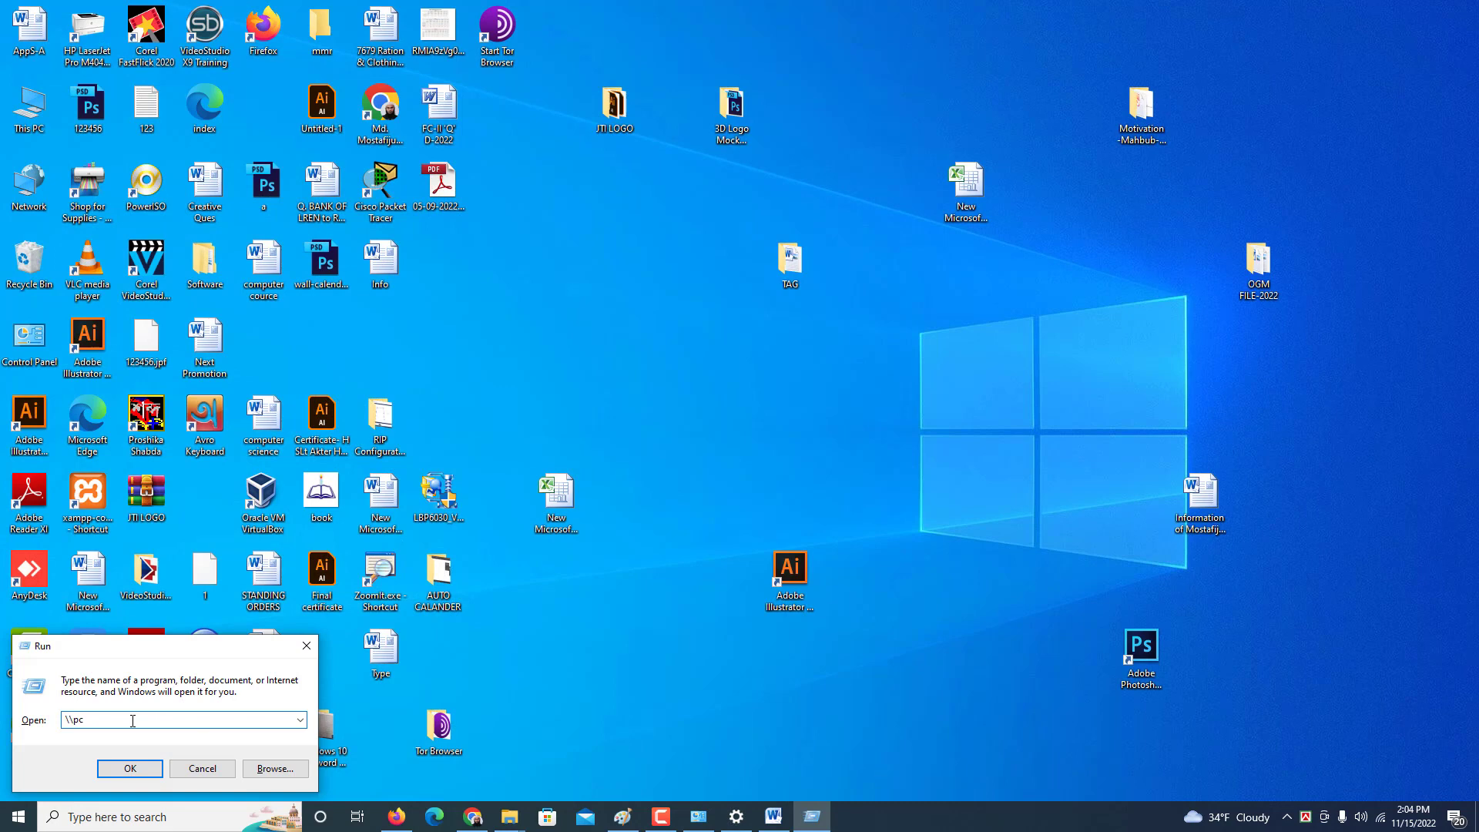
click(129, 768)
right_click(773, 163)
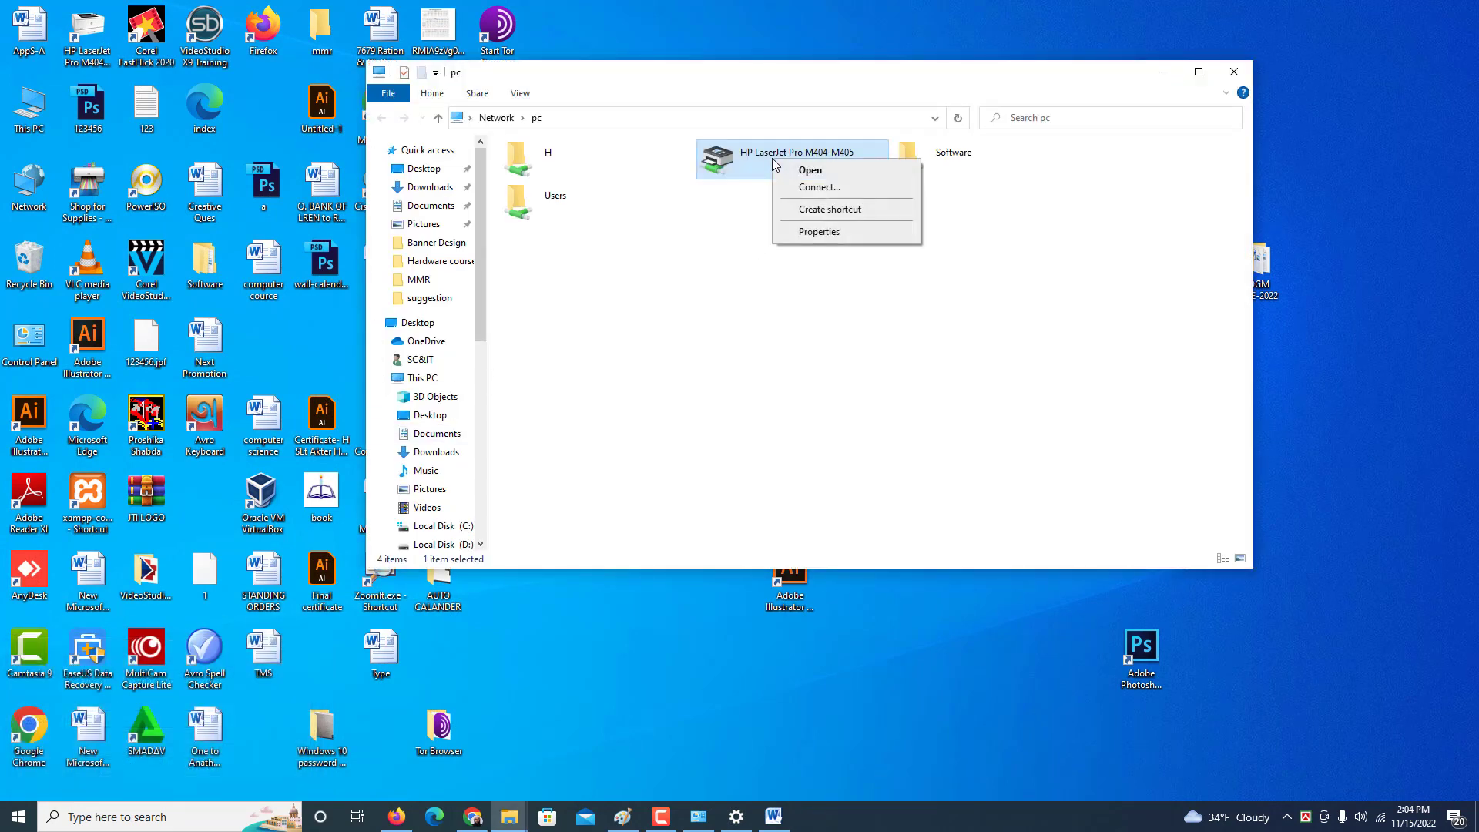
click(797, 184)
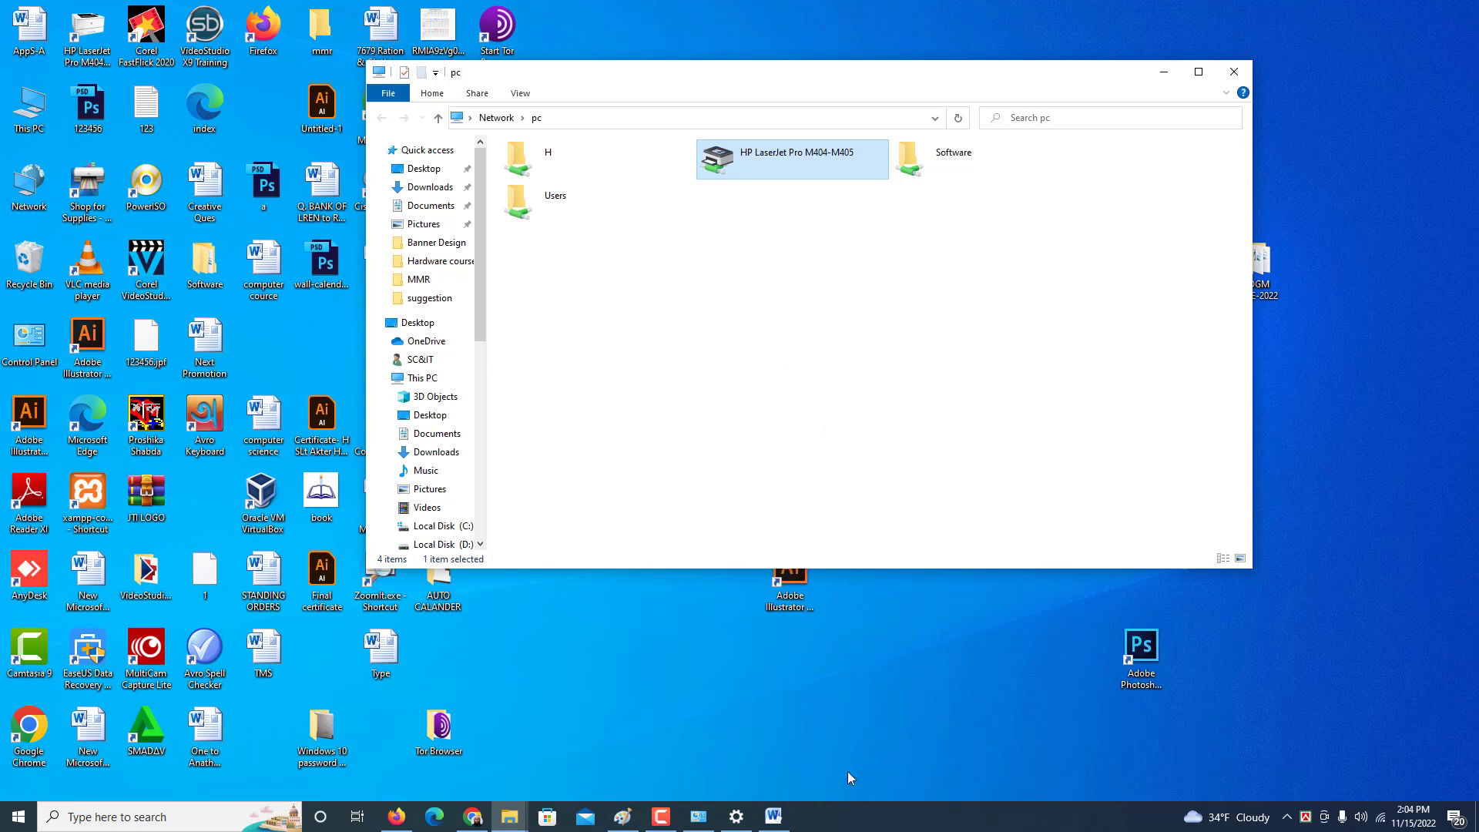
click(1233, 72)
click(676, 816)
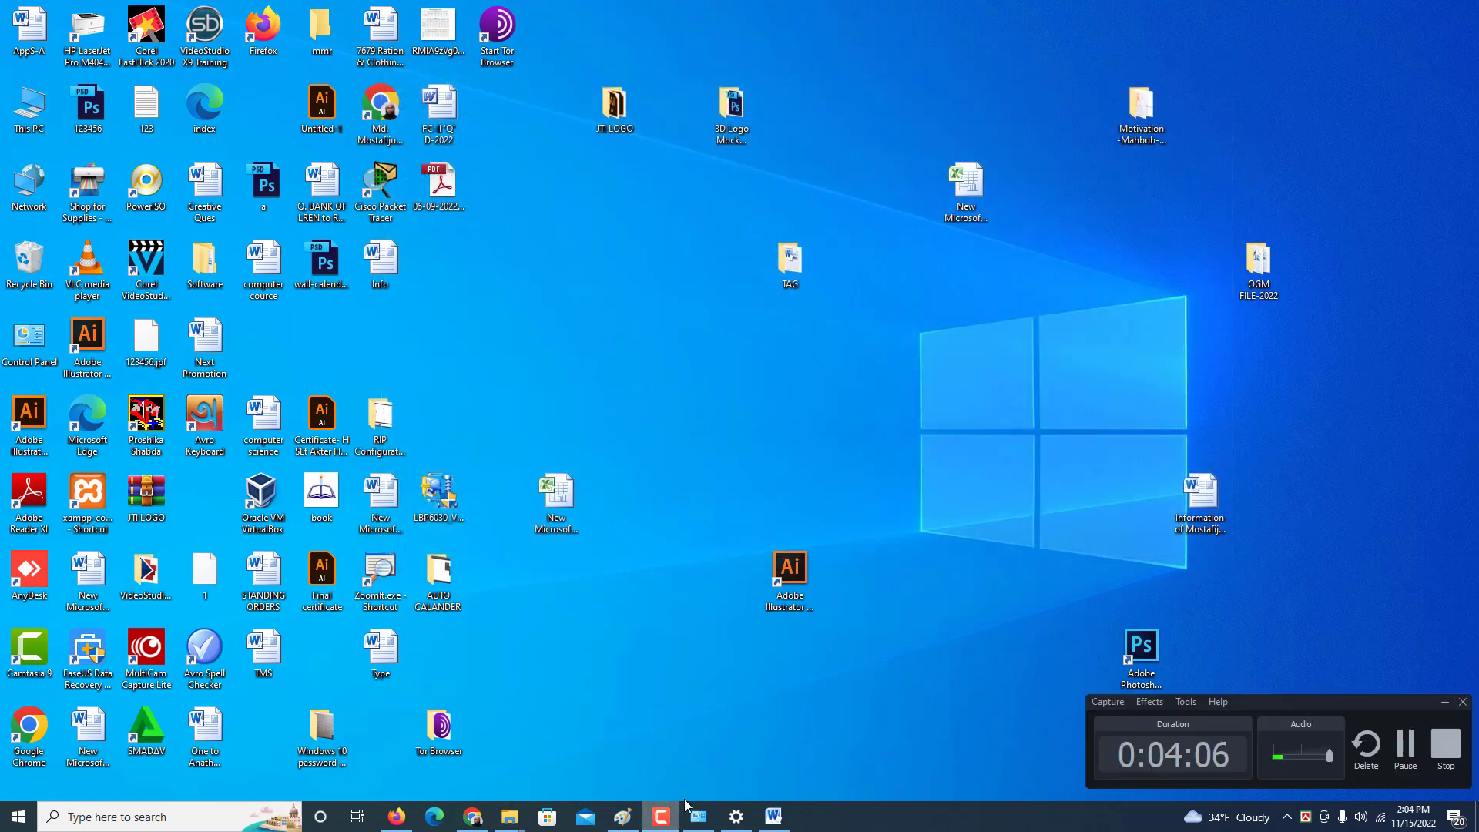